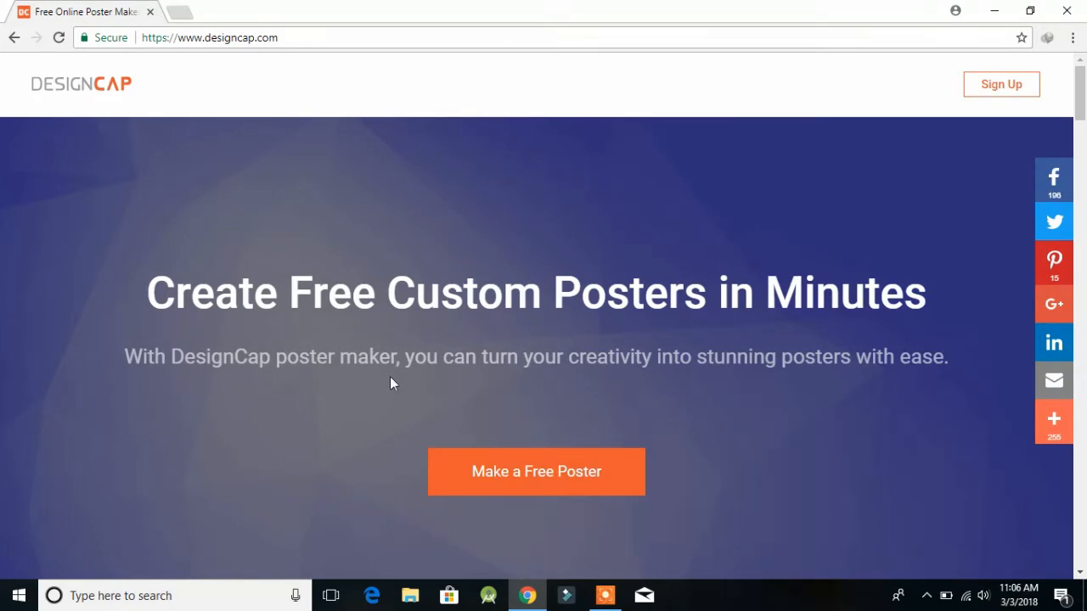
Step: Scroll through the homepage's template examples and feature sections to the 'Create Outstanding Posters with DesignCap Now' banner
{"action": "scroll", "coordinate": [252, 382], "scroll_direction": "down", "scroll_amount": 6}
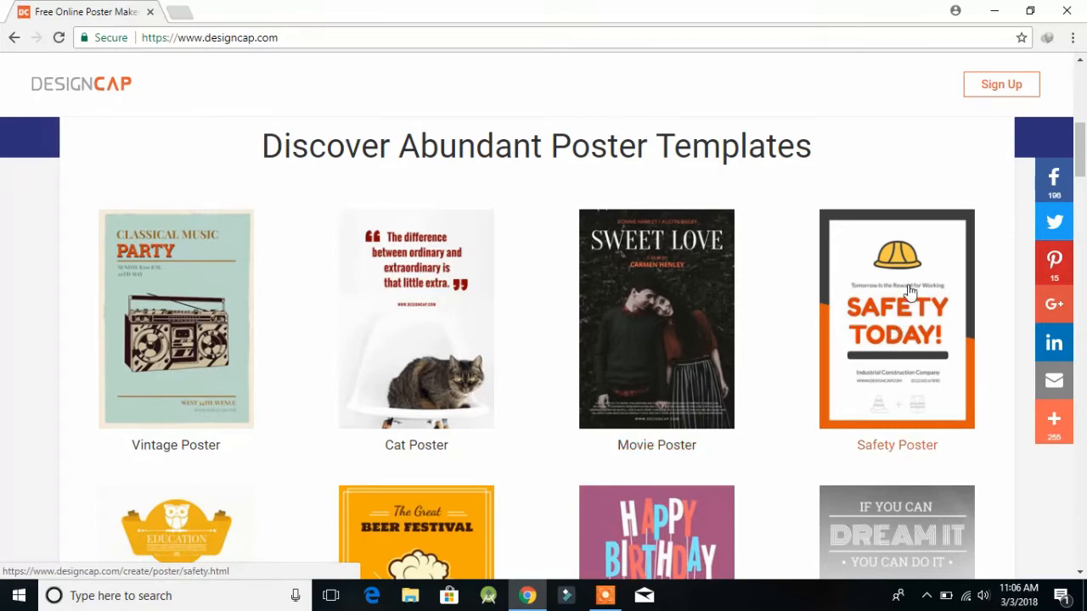
{"action": "scroll", "coordinate": [1004, 271], "scroll_direction": "down", "scroll_amount": 3}
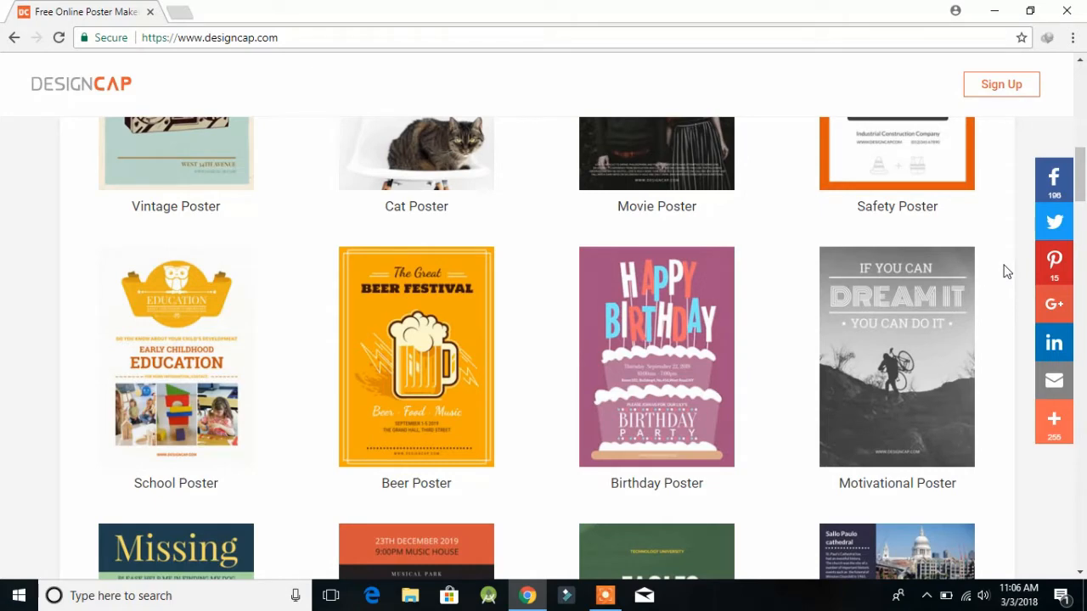
{"action": "scroll", "coordinate": [1004, 271], "scroll_direction": "down", "scroll_amount": 3}
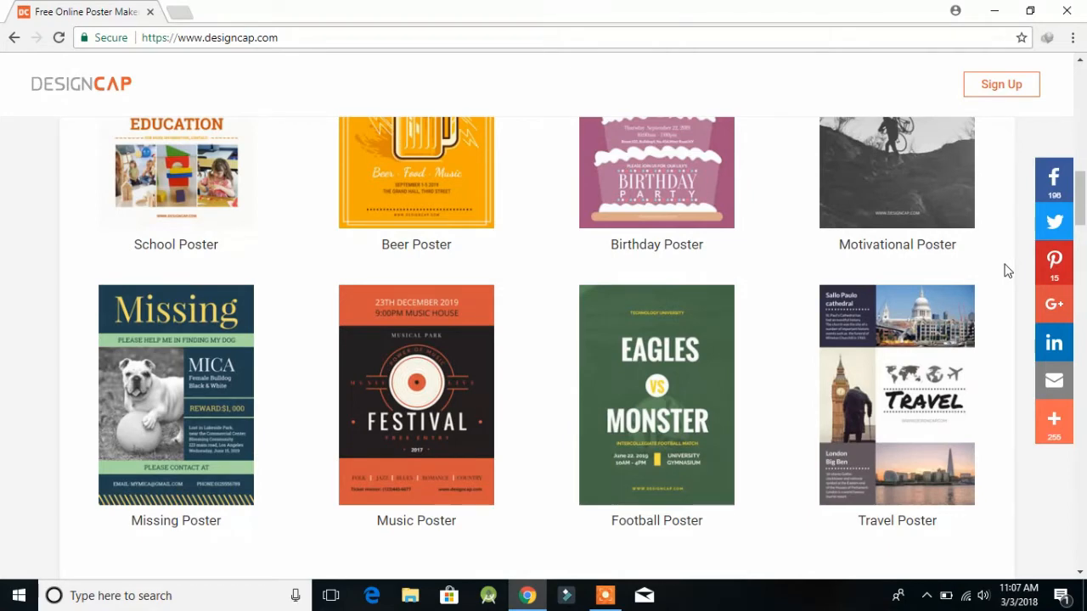
{"action": "scroll", "coordinate": [1004, 271], "scroll_direction": "down", "scroll_amount": 6}
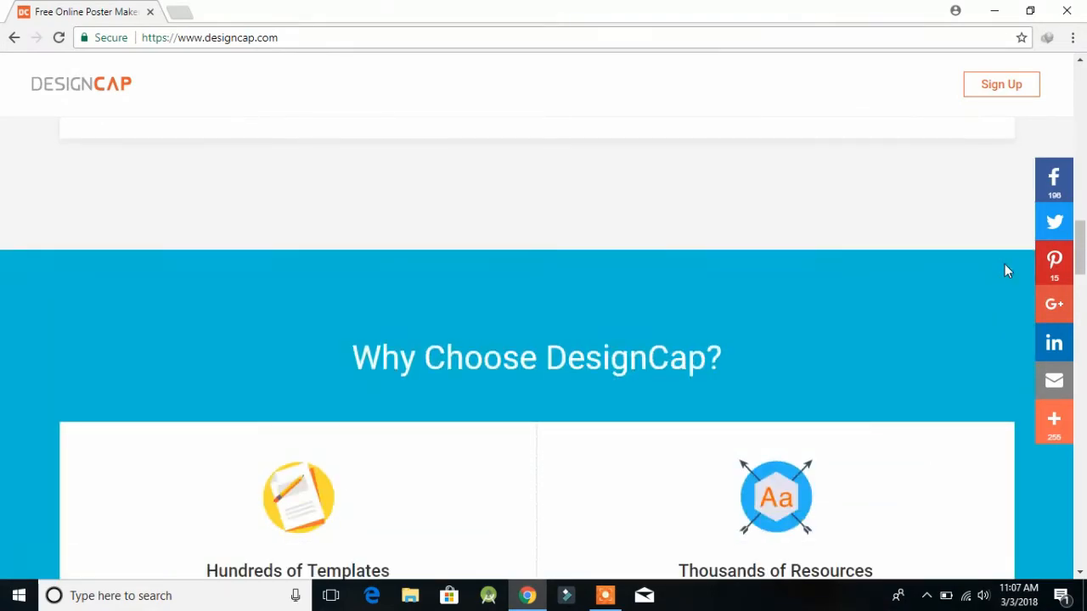
{"action": "scroll", "coordinate": [1004, 271], "scroll_direction": "down", "scroll_amount": 3}
{"action": "scroll", "coordinate": [1002, 269], "scroll_direction": "up", "scroll_amount": 1}
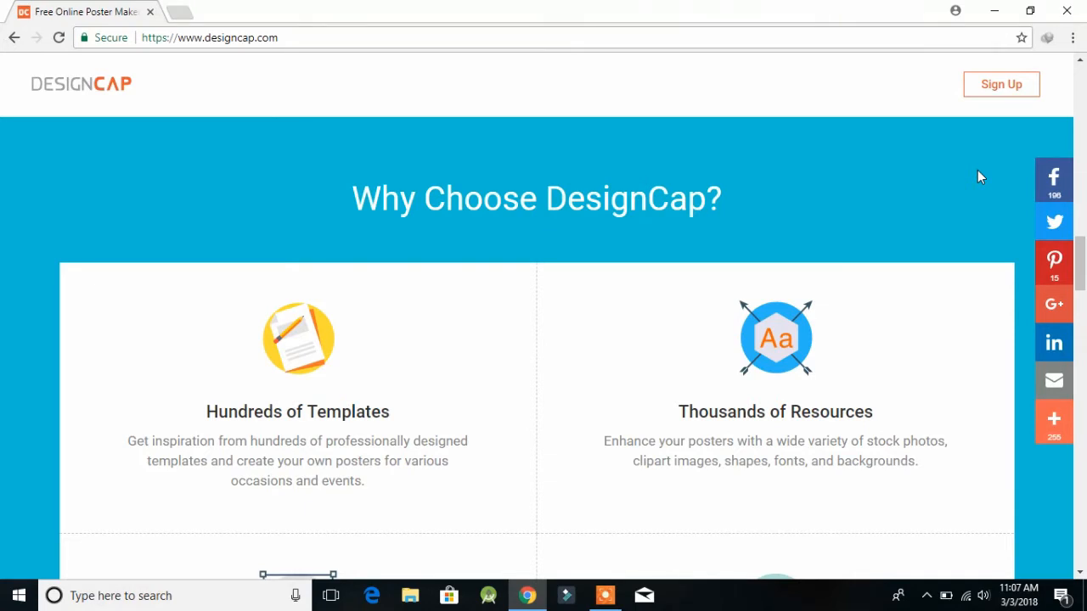
{"action": "scroll", "coordinate": [978, 175], "scroll_direction": "down", "scroll_amount": 5}
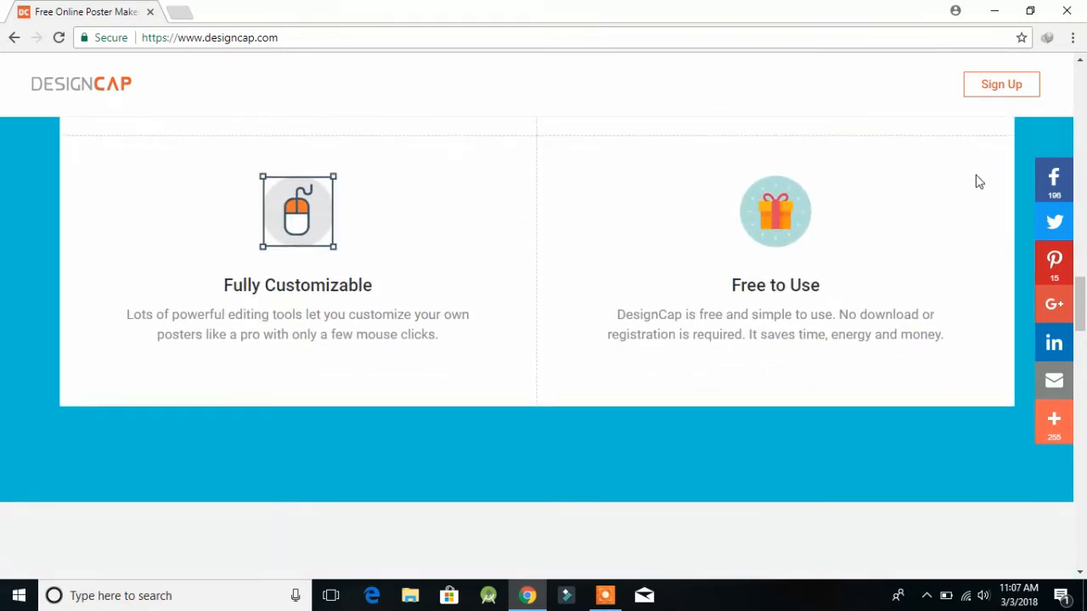
{"action": "scroll", "coordinate": [978, 181], "scroll_direction": "down", "scroll_amount": 6}
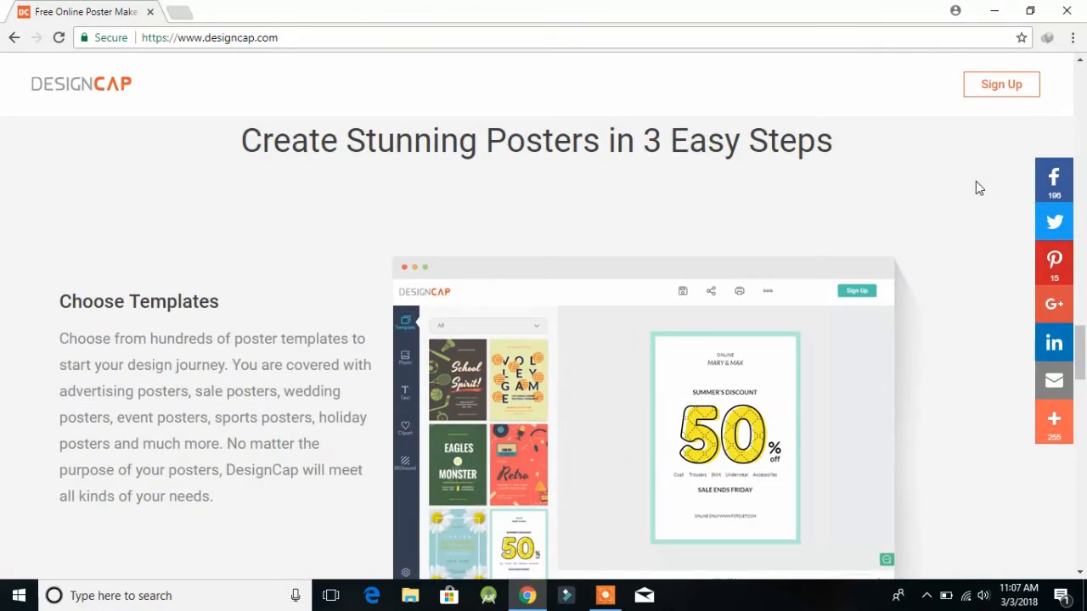
{"action": "scroll", "coordinate": [976, 186], "scroll_direction": "down", "scroll_amount": 6}
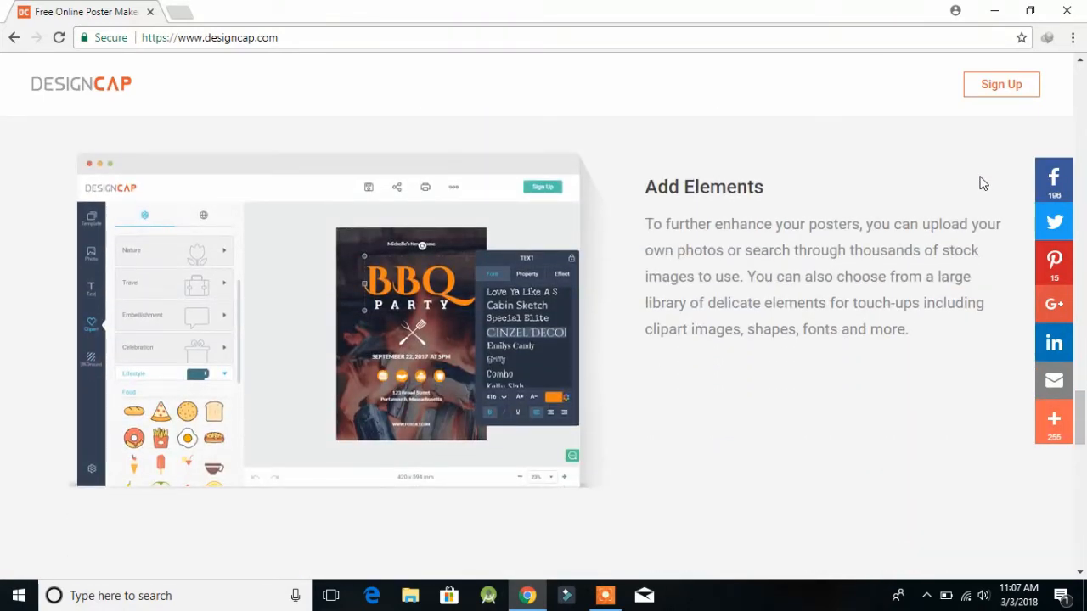
{"action": "scroll", "coordinate": [982, 184], "scroll_direction": "down", "scroll_amount": 8}
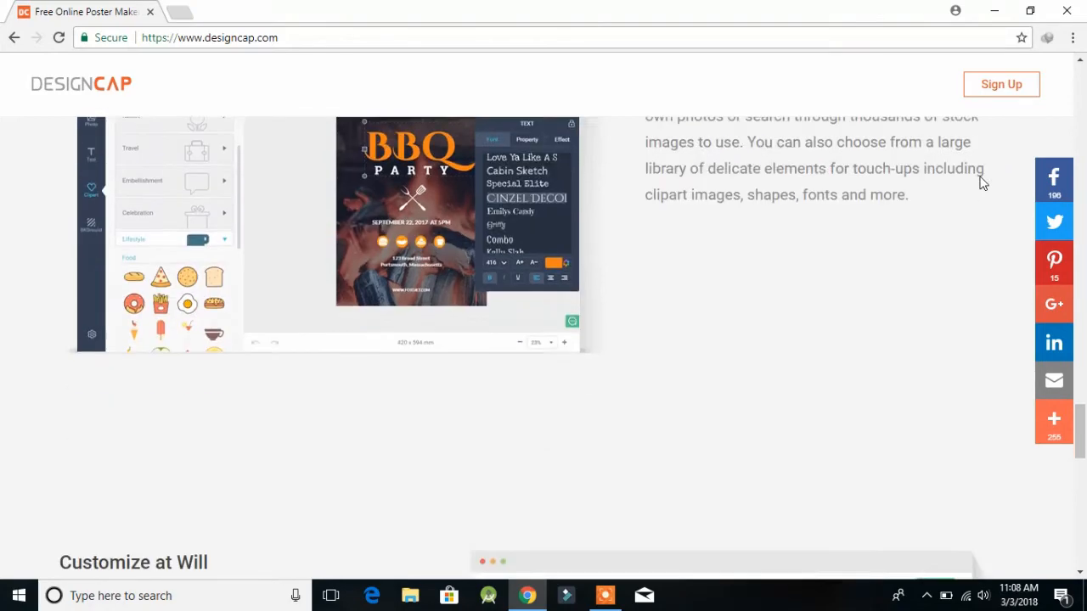
{"action": "scroll", "coordinate": [983, 183], "scroll_direction": "up", "scroll_amount": 1}
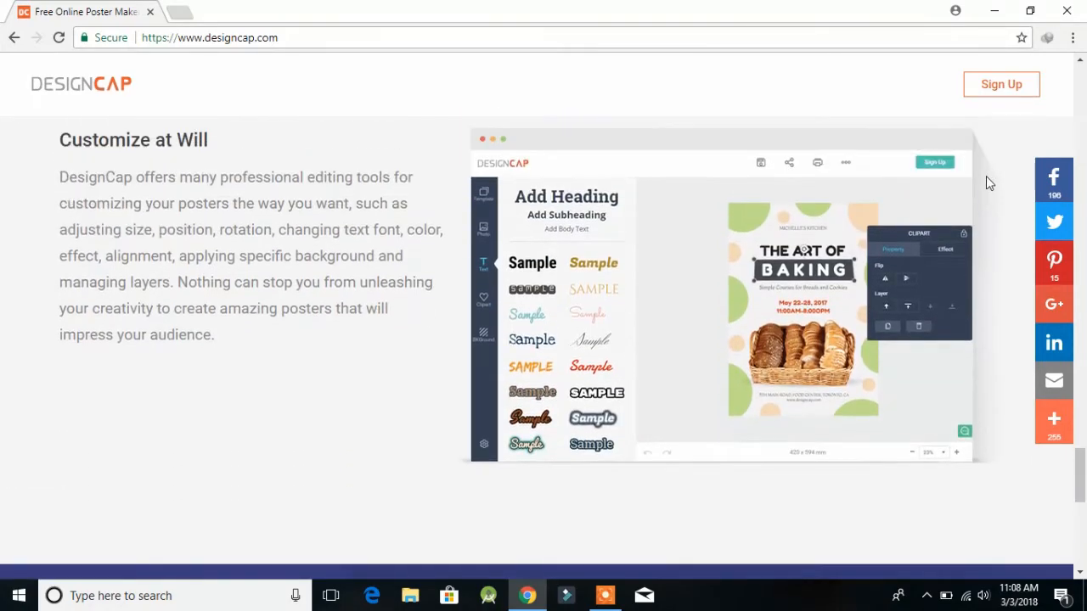
{"action": "scroll", "coordinate": [999, 183], "scroll_direction": "down", "scroll_amount": 6}
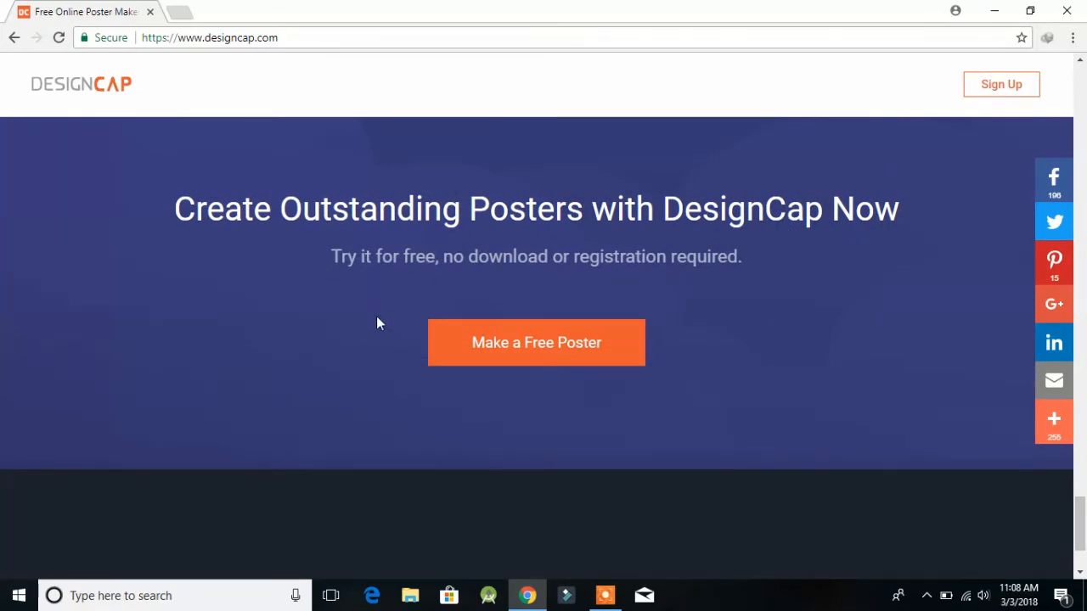
Step: Start a free poster, filter templates to Birthday, and load the dark floral ANNA'S template
{"action": "left_click", "coordinate": [452, 351]}
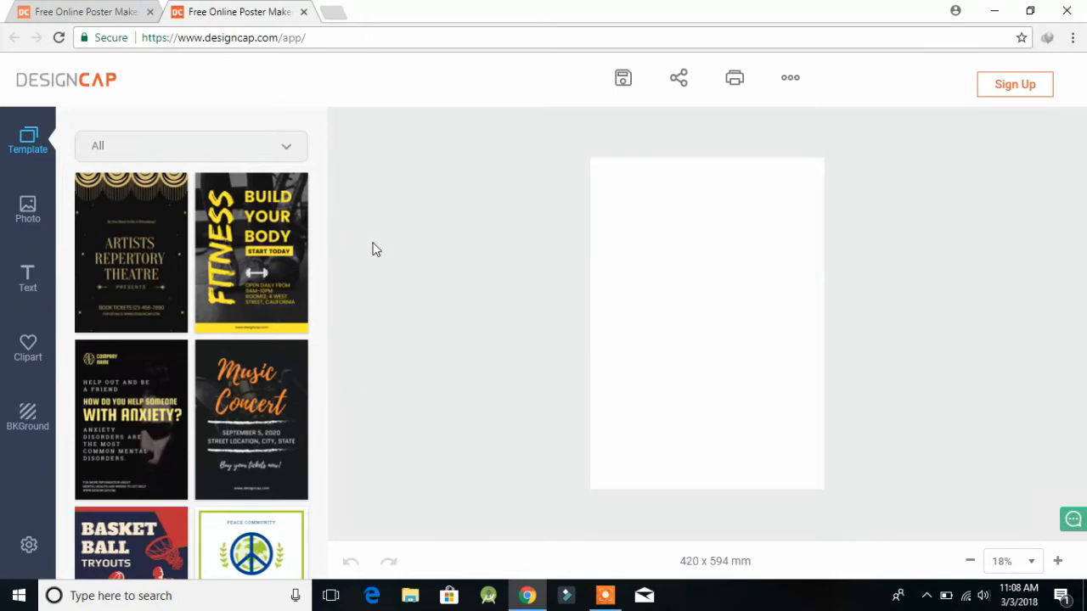
{"action": "left_click", "coordinate": [170, 146]}
{"action": "scroll", "coordinate": [140, 442], "scroll_direction": "down", "scroll_amount": 5}
{"action": "scroll", "coordinate": [151, 346], "scroll_direction": "up", "scroll_amount": 2}
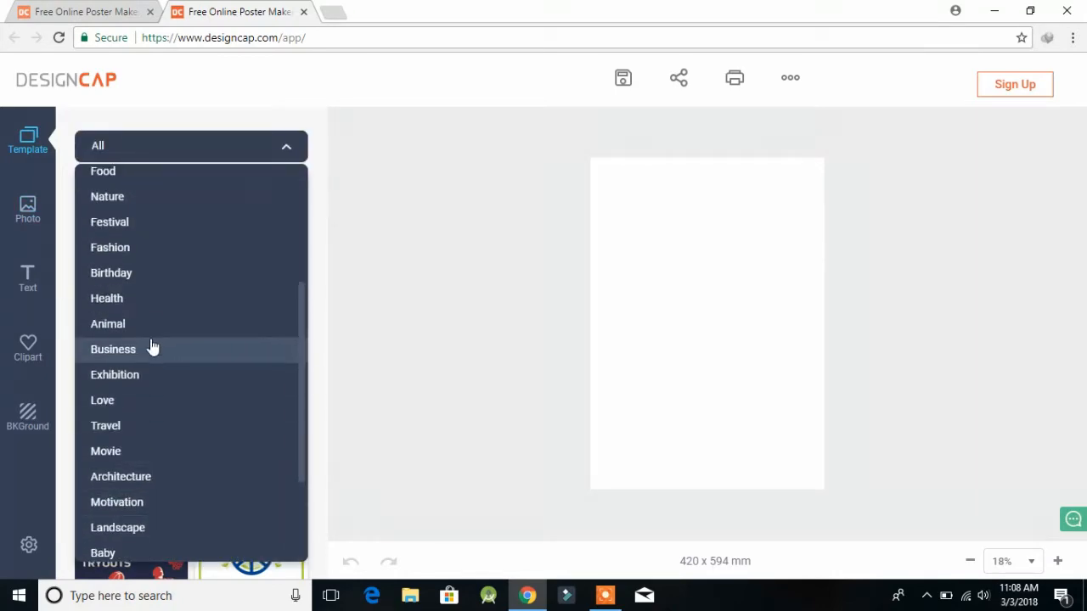
{"action": "left_click", "coordinate": [168, 273]}
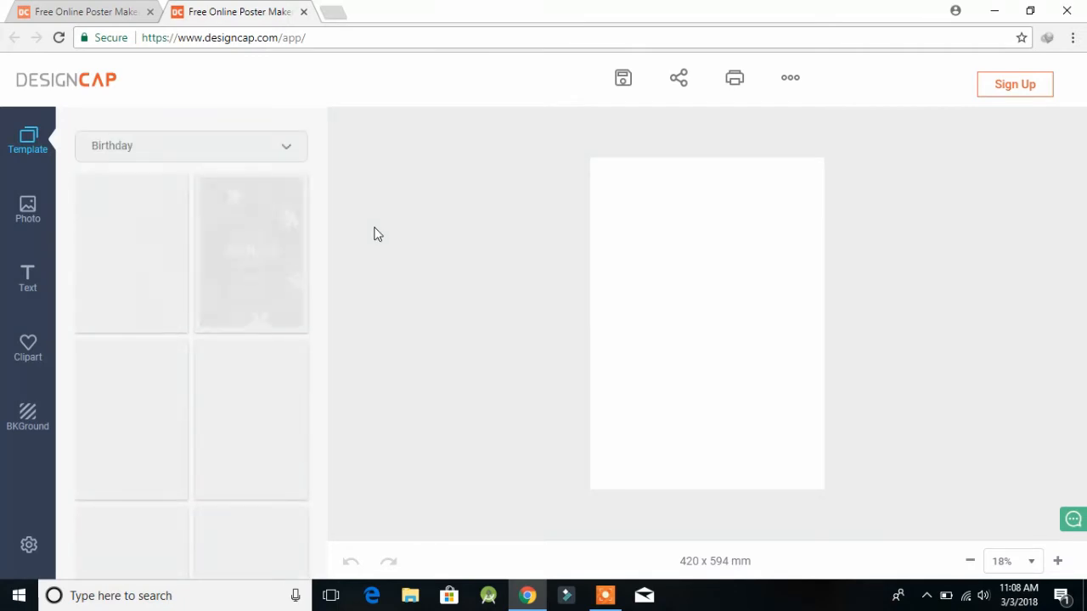
{"action": "scroll", "coordinate": [114, 293], "scroll_direction": "down", "scroll_amount": 2}
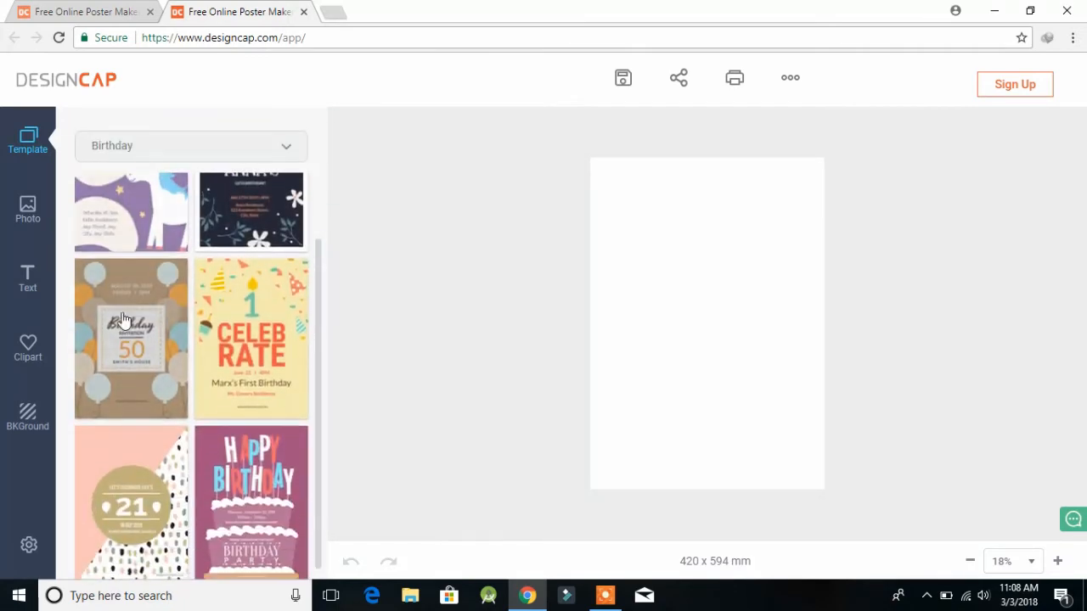
{"action": "scroll", "coordinate": [136, 482], "scroll_direction": "up", "scroll_amount": 1}
{"action": "scroll", "coordinate": [139, 490], "scroll_direction": "up", "scroll_amount": 1}
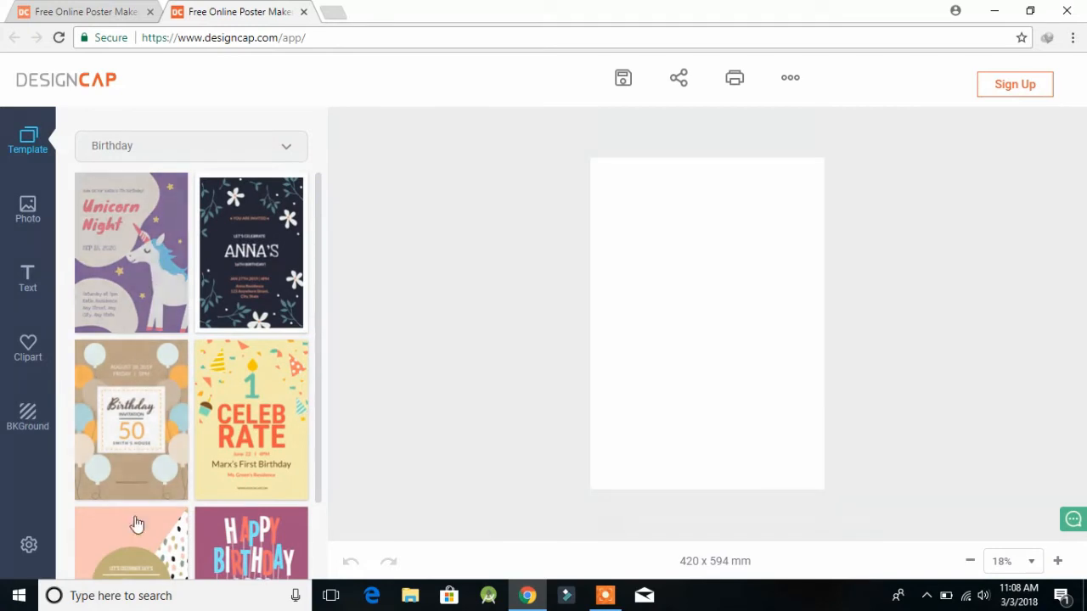
{"action": "left_click", "coordinate": [257, 276]}
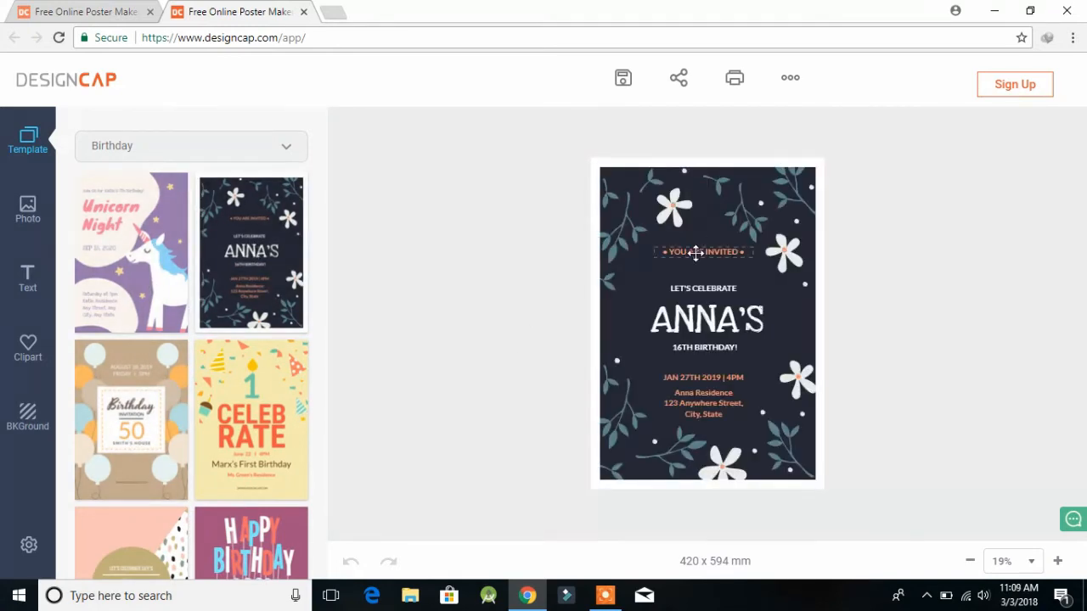
Step: Inspect the template's YOU ARE INVITED, ANNA'S title and date text lines
{"action": "left_click", "coordinate": [695, 247]}
{"action": "left_click", "coordinate": [703, 317]}
{"action": "left_click", "coordinate": [690, 378]}
{"action": "left_click", "coordinate": [707, 312]}
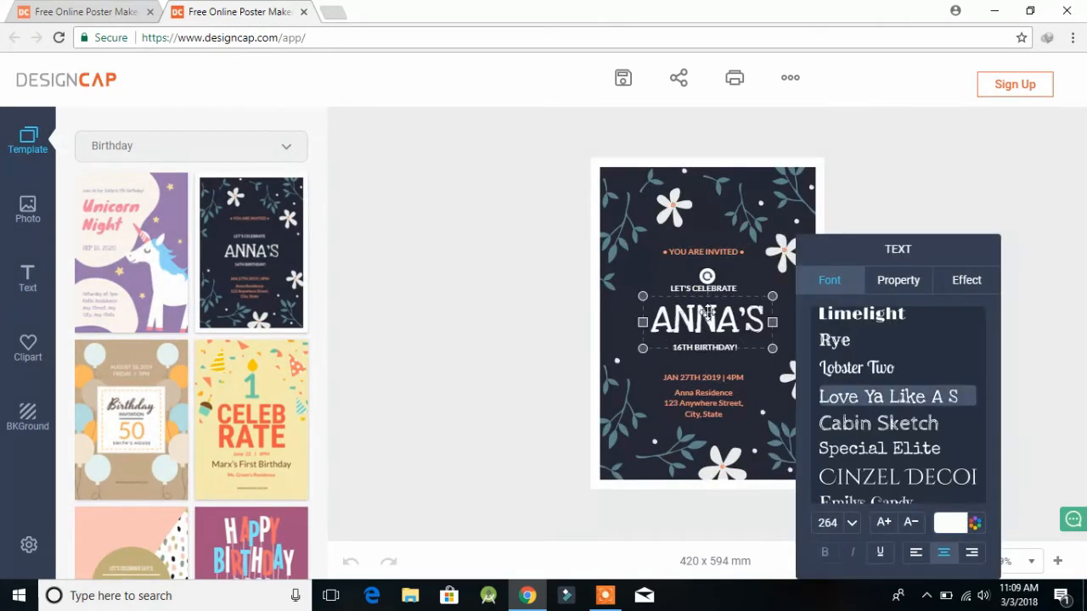
Step: Upload the BITTEN TECH logo JPG and shrink it into place at the poster's top centre
{"action": "left_click", "coordinate": [26, 209]}
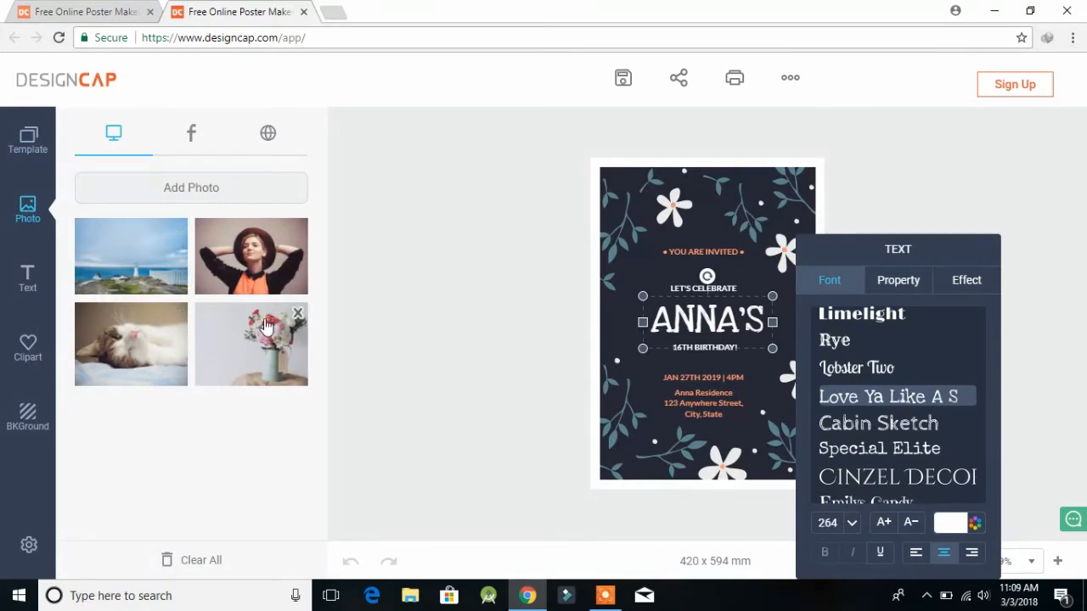
{"action": "left_click", "coordinate": [137, 182]}
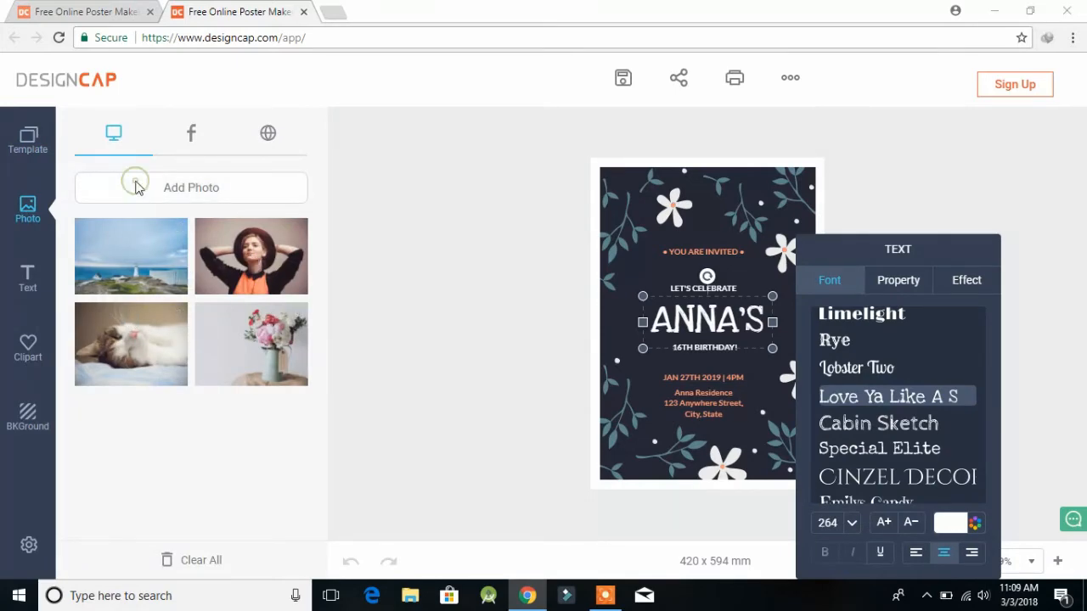
{"action": "left_click", "coordinate": [253, 292]}
{"action": "left_click", "coordinate": [378, 355]}
{"action": "left_click_drag", "start_coordinate": [651, 383], "coordinate": [703, 207]}
Step: Try rotating the logo and view its effect sliders, leaving it upright, then deselect it
{"action": "left_click", "coordinate": [788, 293]}
{"action": "left_click", "coordinate": [789, 293]}
{"action": "left_click", "coordinate": [790, 293]}
{"action": "left_click", "coordinate": [789, 292]}
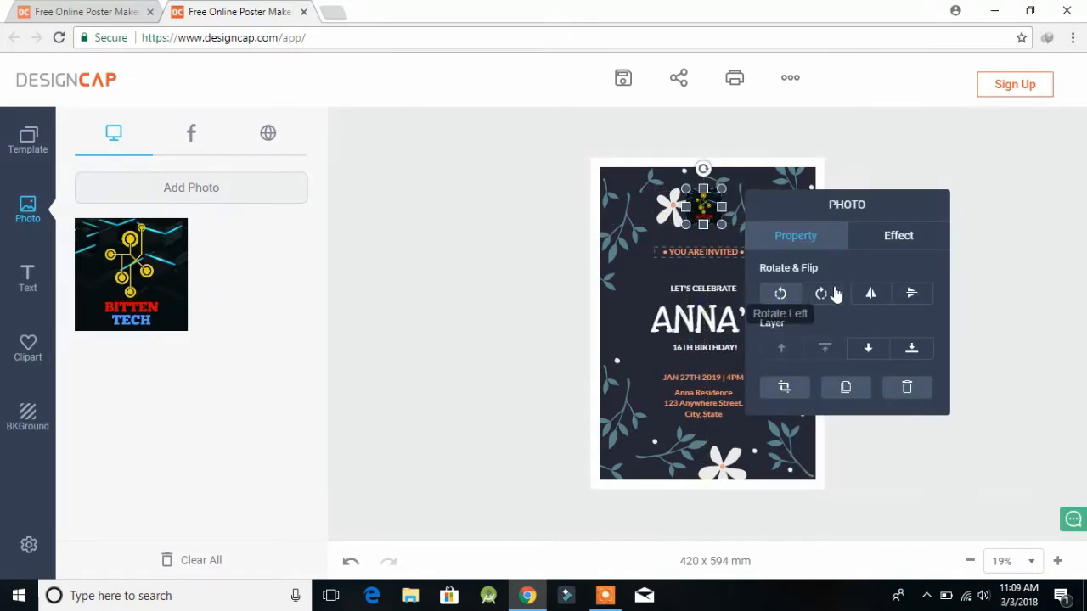
{"action": "left_click", "coordinate": [875, 243]}
{"action": "left_click", "coordinate": [861, 391]}
{"action": "left_click", "coordinate": [790, 236]}
{"action": "left_click", "coordinate": [992, 269]}
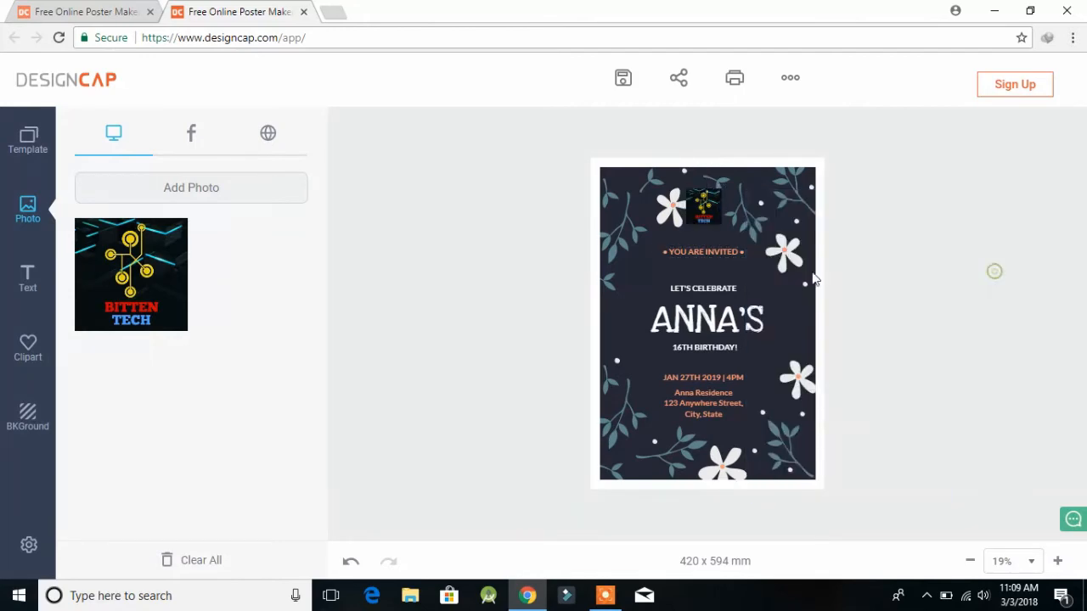
{"action": "left_click", "coordinate": [23, 277]}
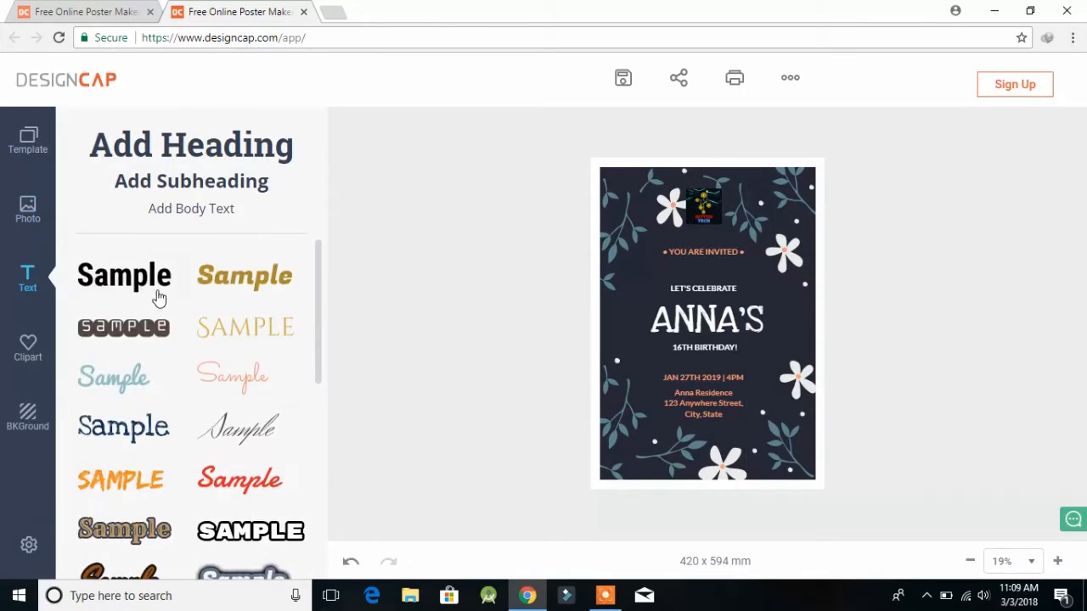
Step: Add a yellow 'CHECK OUT!!' text line at the bottom, enlarged to 122 and centred
{"action": "scroll", "coordinate": [136, 340], "scroll_direction": "down", "scroll_amount": 5}
{"action": "left_click_drag", "start_coordinate": [123, 381], "coordinate": [586, 493]}
{"action": "left_click_drag", "start_coordinate": [659, 451], "coordinate": [693, 451]}
{"action": "key", "text": "BackSpace"}
{"action": "key", "text": "BackSpace"}
{"action": "key", "text": "BackSpace"}
{"action": "key", "text": "BackSpace"}
{"action": "key", "text": "BackSpace"}
{"action": "key", "text": "BackSpace"}
{"action": "key", "text": "BackSpace"}
{"action": "key", "text": "BackSpace"}
{"action": "key", "text": "BackSpace"}
{"action": "key", "text": "BackSpace"}
{"action": "key", "text": "BackSpace"}
{"action": "key", "text": "BackSpace"}
{"action": "key", "text": "BackSpace"}
{"action": "key", "text": "BackSpace"}
{"action": "key", "text": "BackSpace"}
{"action": "key", "text": "BackSpace"}
{"action": "key", "text": "BackSpace"}
{"action": "key", "text": "BackSpace"}
{"action": "key", "text": "BackSpace"}
{"action": "key", "text": "BackSpace"}
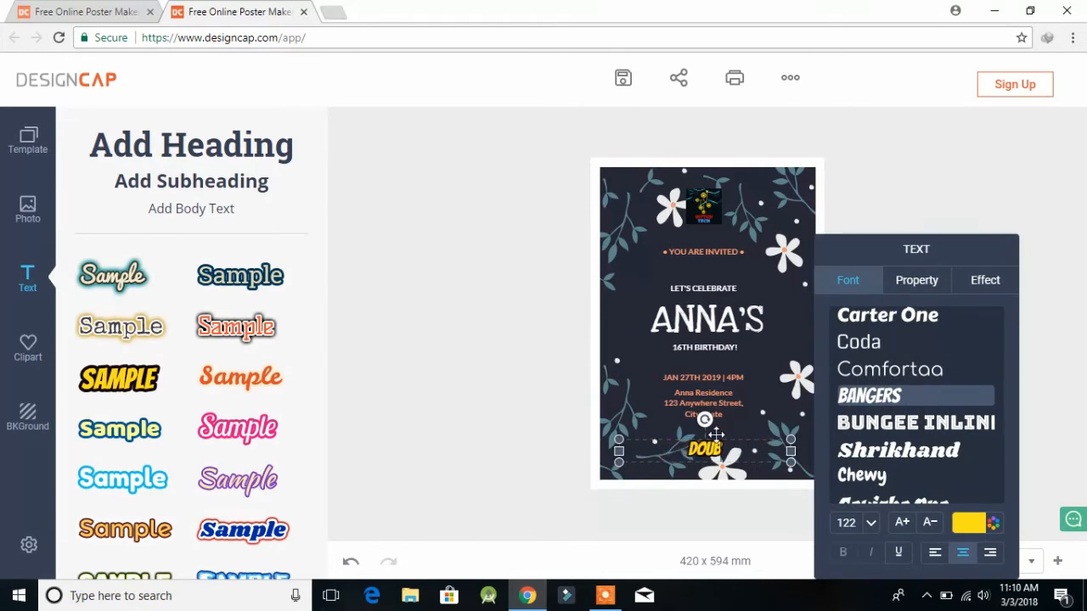
{"action": "type", "text": "CHECK OUT!!"}
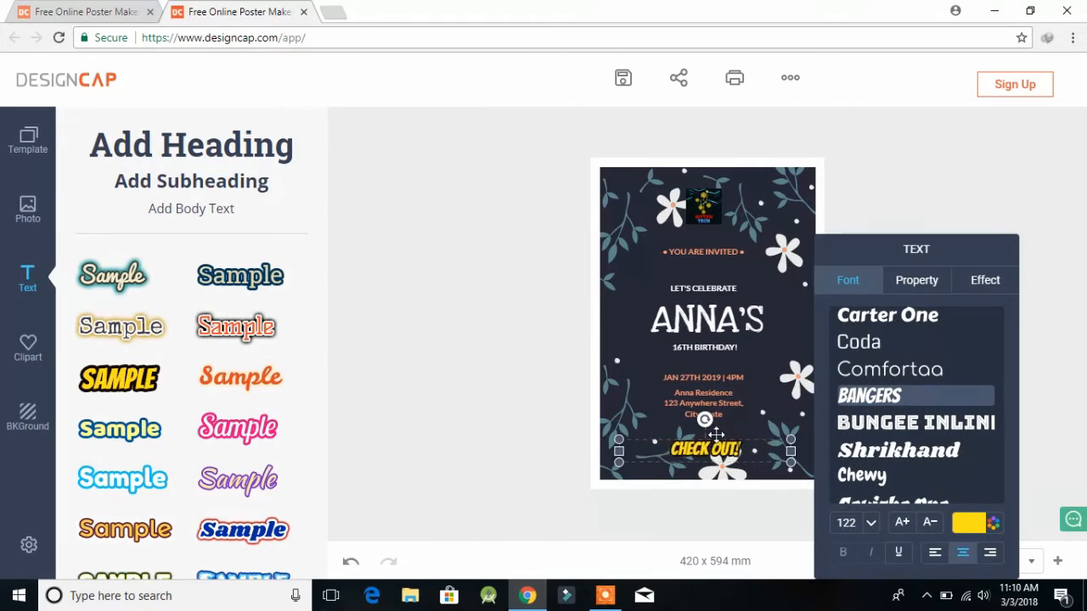
{"action": "left_click_drag", "start_coordinate": [655, 441], "coordinate": [656, 440]}
{"action": "left_click", "coordinate": [915, 200]}
Step: Replace the name in the ANNA'S title and check the 16TH BIRTHDAY! line's Lato styling
{"action": "left_click", "coordinate": [692, 317]}
{"action": "left_click", "coordinate": [739, 311]}
{"action": "key", "text": "BackSpace"}
{"action": "key", "text": "BackSpace"}
{"action": "key", "text": "BackSpace"}
{"action": "type", "text": "NSH"}
{"action": "left_click", "coordinate": [684, 347]}
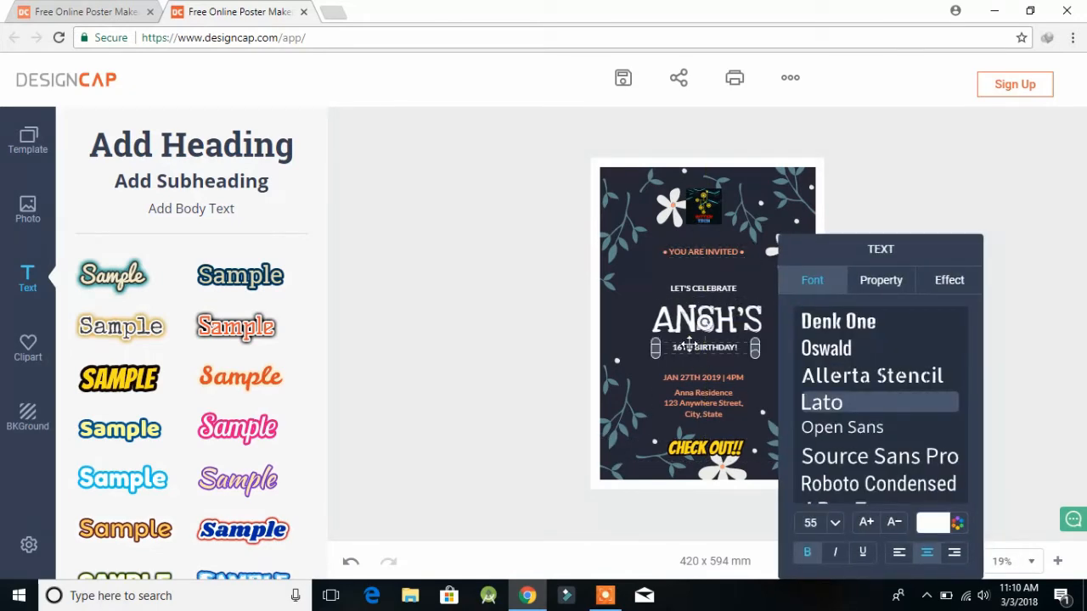
{"action": "left_click", "coordinate": [635, 419]}
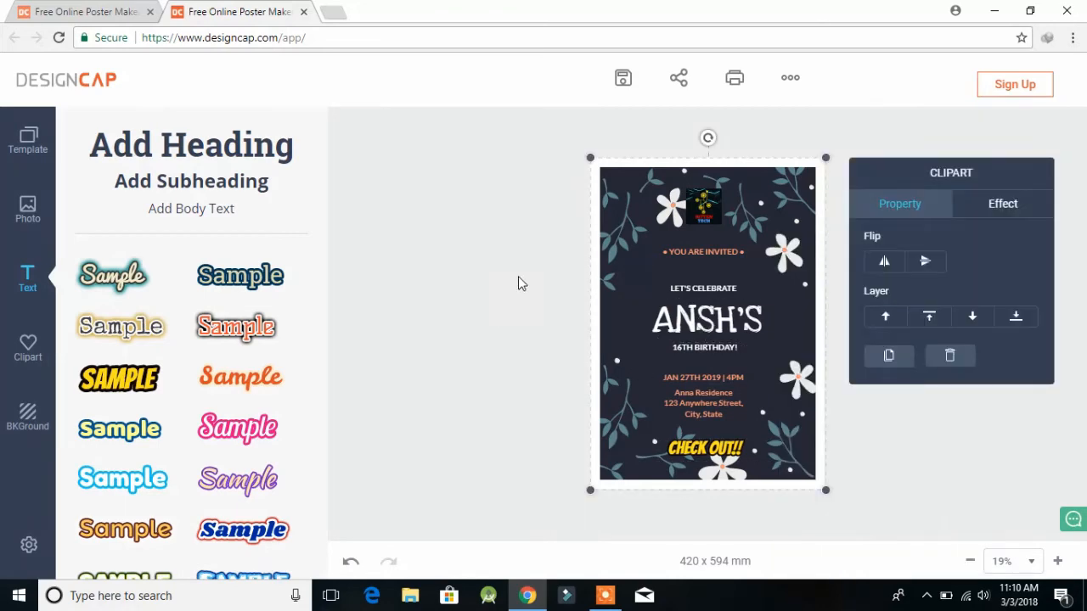
Step: Browse the Icon, Funny and Shape clipart collections, then bring up the BKGround options
{"action": "left_click", "coordinate": [28, 348]}
{"action": "left_click", "coordinate": [259, 270]}
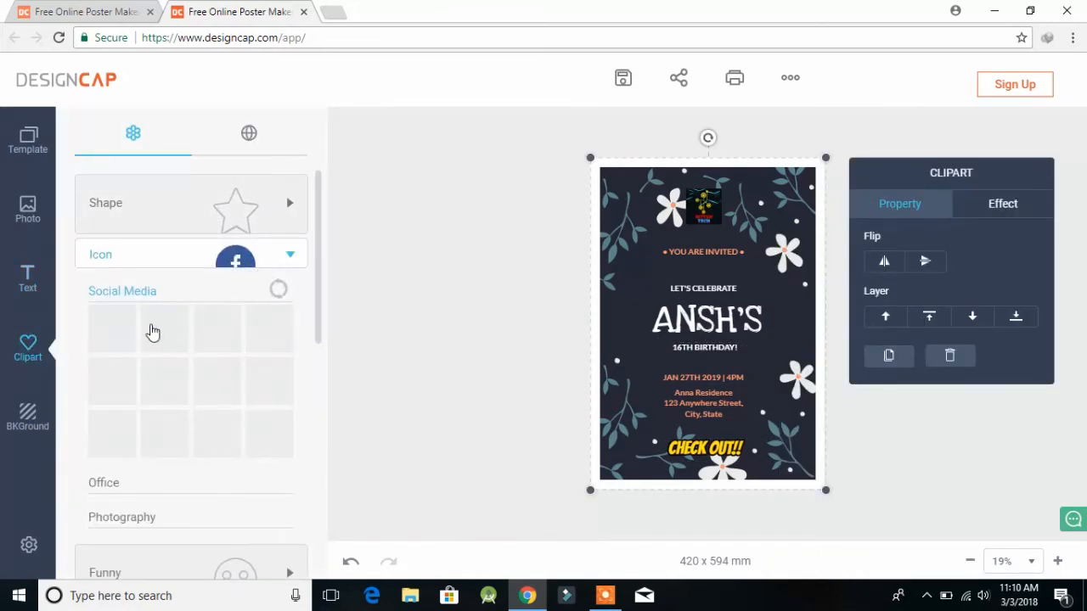
{"action": "scroll", "coordinate": [178, 360], "scroll_direction": "down", "scroll_amount": 3}
{"action": "left_click", "coordinate": [211, 340]}
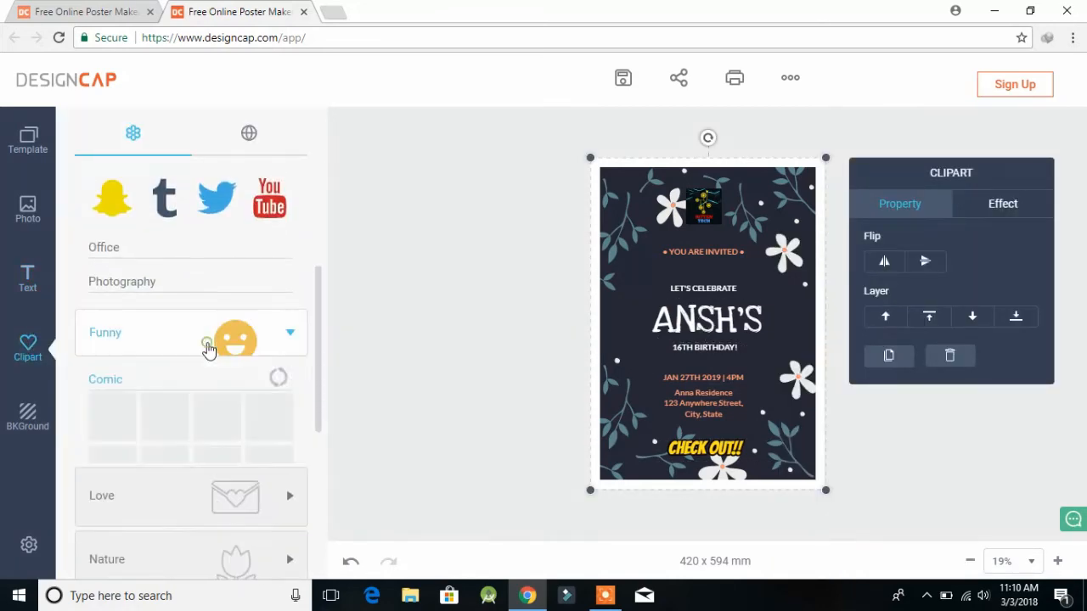
{"action": "scroll", "coordinate": [207, 424], "scroll_direction": "up", "scroll_amount": 5}
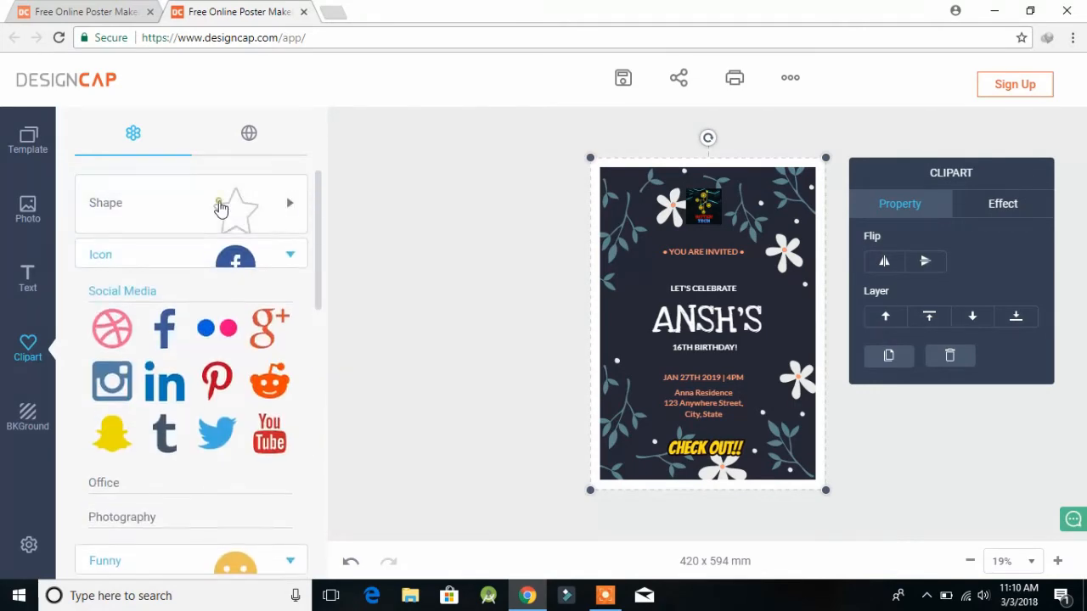
{"action": "left_click", "coordinate": [217, 199]}
{"action": "scroll", "coordinate": [172, 382], "scroll_direction": "down", "scroll_amount": 10}
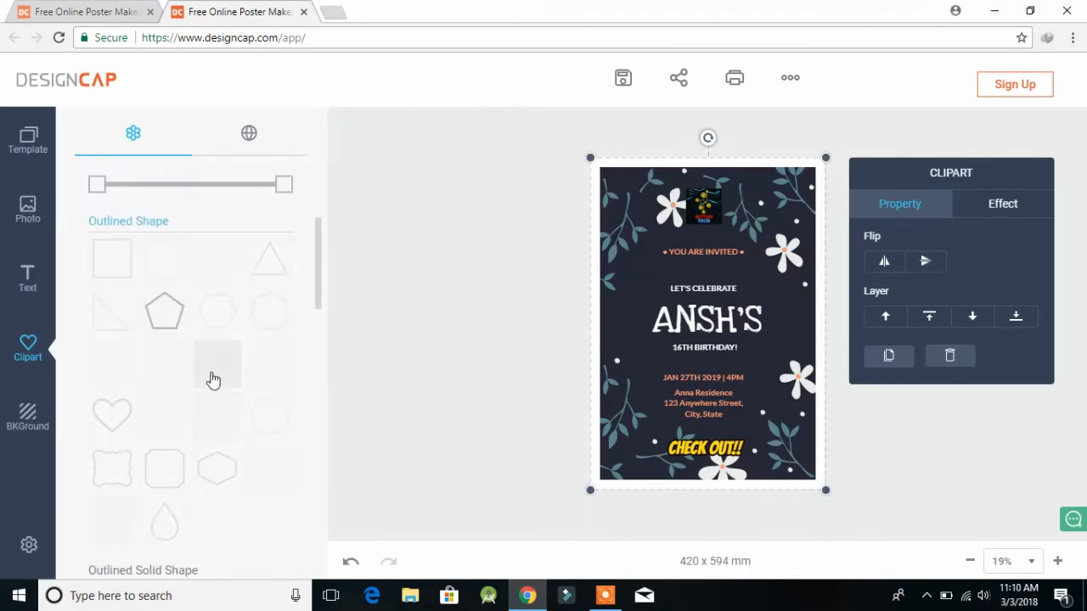
{"action": "left_click", "coordinate": [28, 416]}
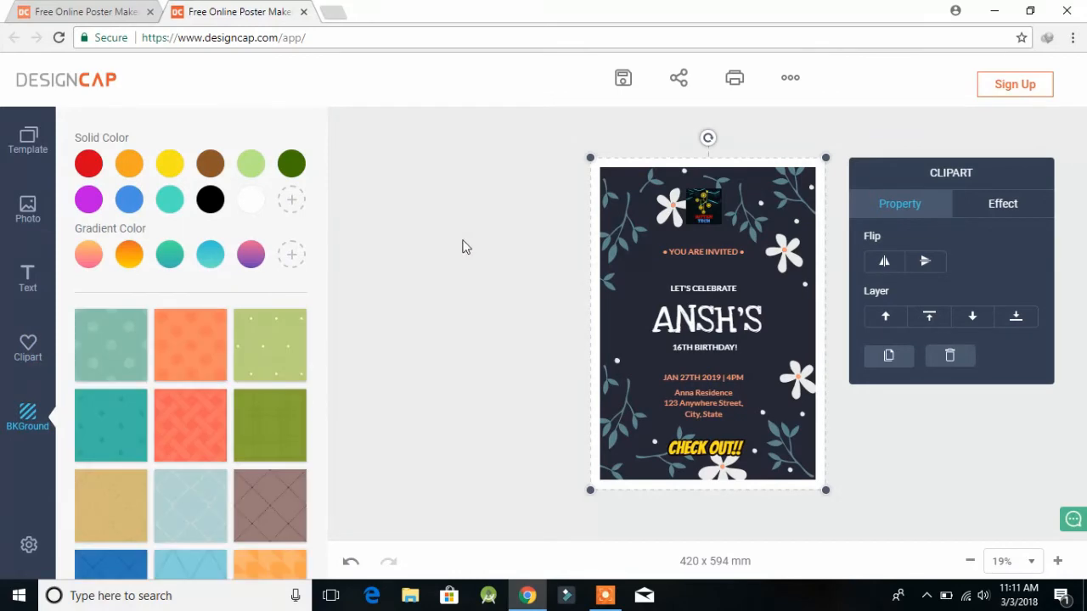
Step: Try green, black, teal, blue, yellow, red, orange and purple solid backgrounds, then gradients and an orange pattern
{"action": "left_click", "coordinate": [250, 164]}
{"action": "left_click", "coordinate": [291, 165]}
{"action": "left_click", "coordinate": [210, 200]}
{"action": "left_click", "coordinate": [170, 199]}
{"action": "left_click", "coordinate": [129, 199]}
{"action": "left_click", "coordinate": [169, 164]}
{"action": "left_click", "coordinate": [88, 164]}
{"action": "left_click", "coordinate": [128, 171]}
{"action": "left_click", "coordinate": [87, 207]}
{"action": "left_click", "coordinate": [165, 258]}
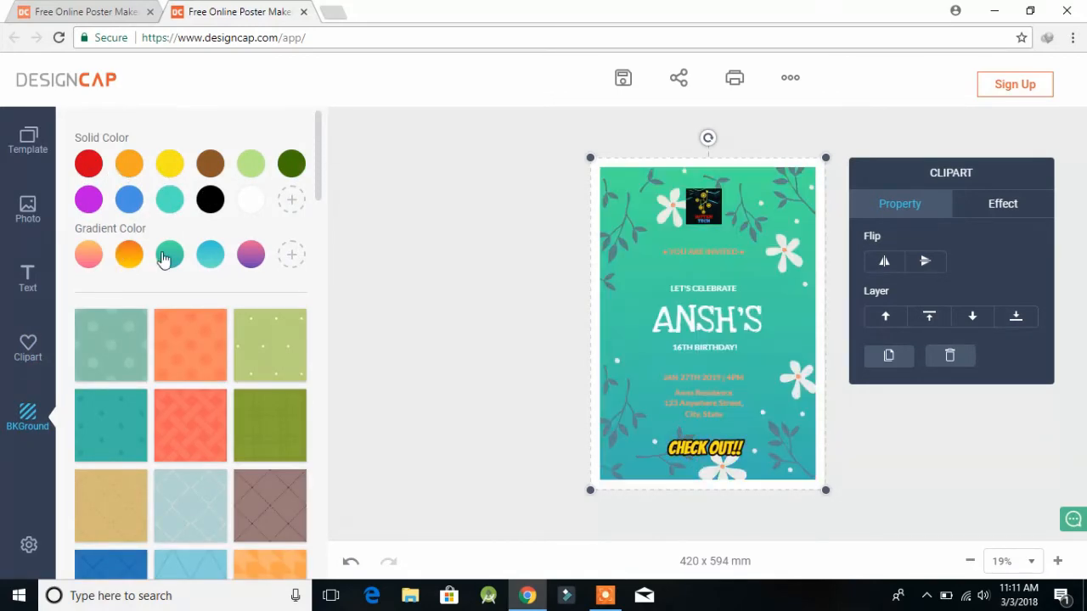
{"action": "left_click", "coordinate": [134, 260]}
{"action": "left_click", "coordinate": [241, 257]}
{"action": "left_click", "coordinate": [211, 344]}
Step: Try a few more swatches and a red pattern, settling on a solid black background
{"action": "left_click", "coordinate": [253, 165]}
{"action": "left_click", "coordinate": [219, 202]}
{"action": "left_click", "coordinate": [211, 429]}
{"action": "left_click", "coordinate": [210, 204]}
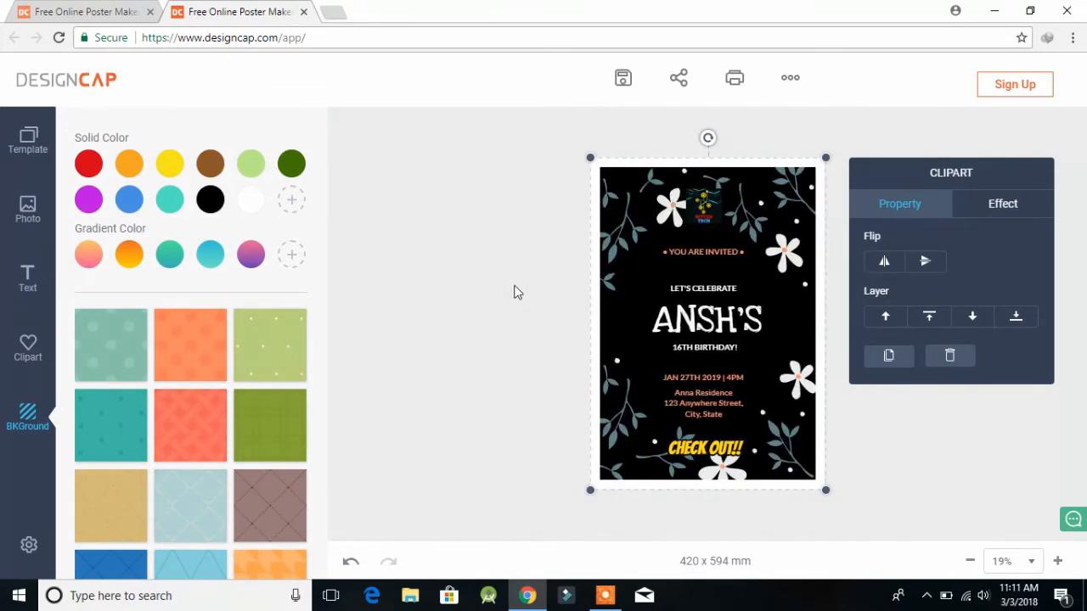
{"action": "left_click", "coordinate": [251, 164]}
{"action": "left_click", "coordinate": [291, 165]}
{"action": "left_click", "coordinate": [209, 204]}
{"action": "left_click", "coordinate": [623, 80]}
Step: Save the poster as a JPG at XLarge size for free, then open the downloaded DesignCap (1).jpg
{"action": "left_click", "coordinate": [654, 132]}
{"action": "left_click", "coordinate": [674, 169]}
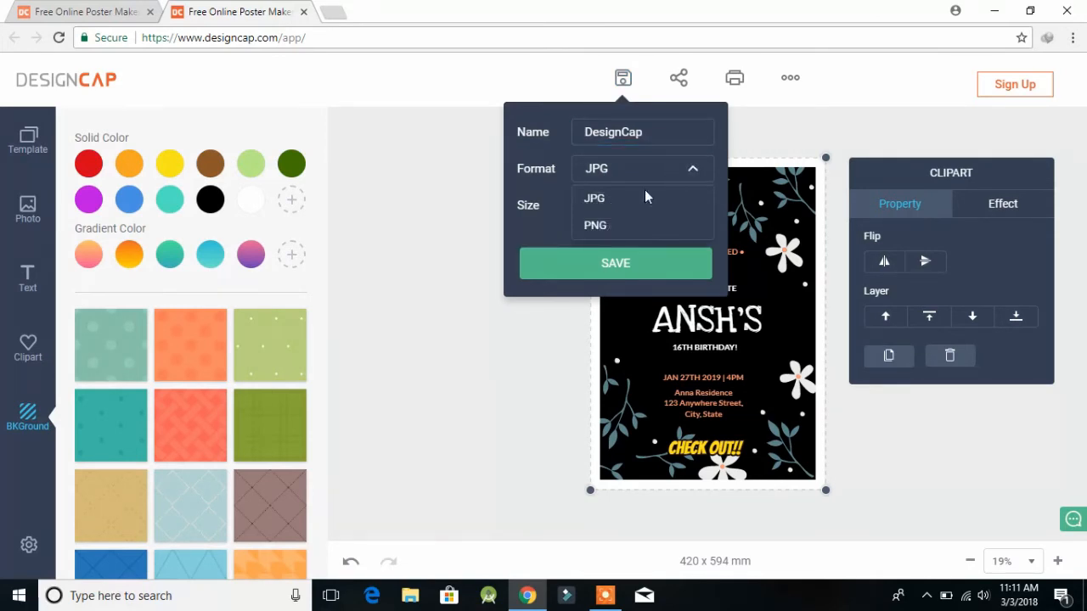
{"action": "left_click", "coordinate": [630, 180]}
{"action": "left_click", "coordinate": [638, 209]}
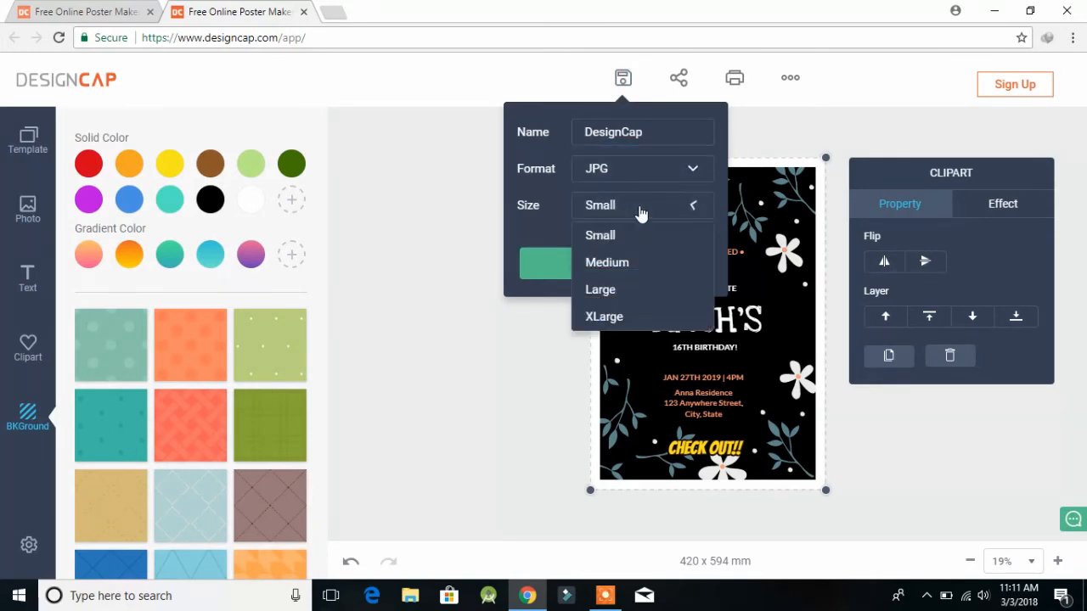
{"action": "left_click", "coordinate": [605, 317]}
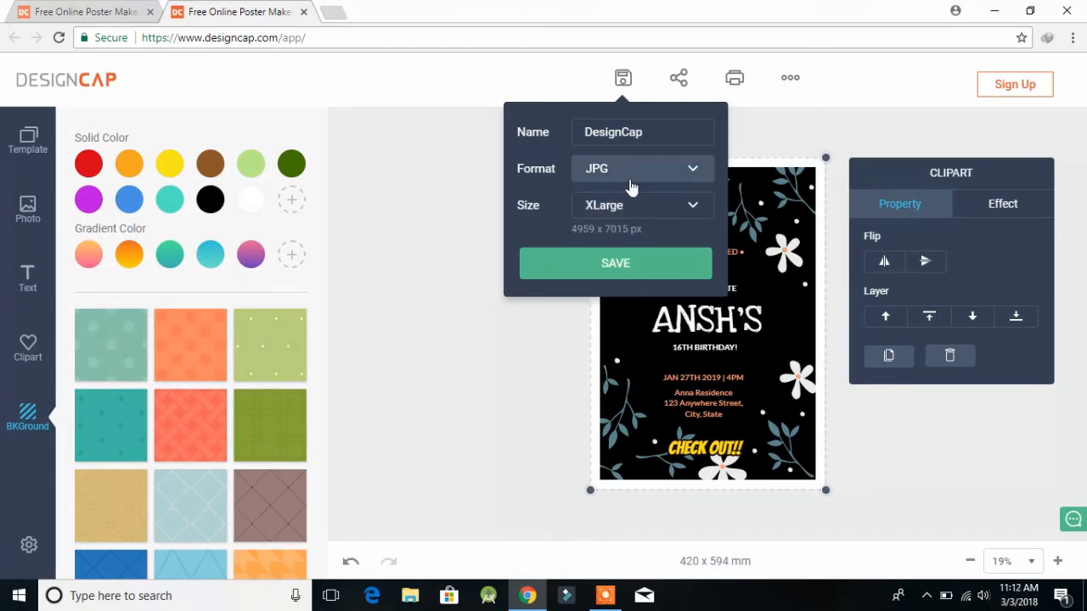
{"action": "left_click", "coordinate": [554, 266]}
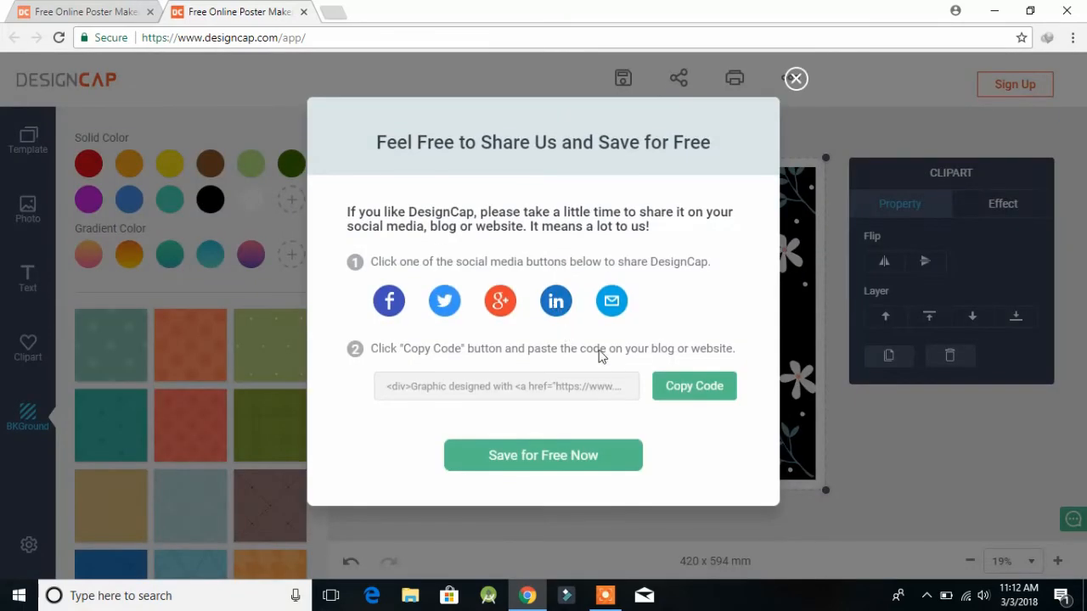
{"action": "left_click", "coordinate": [474, 464]}
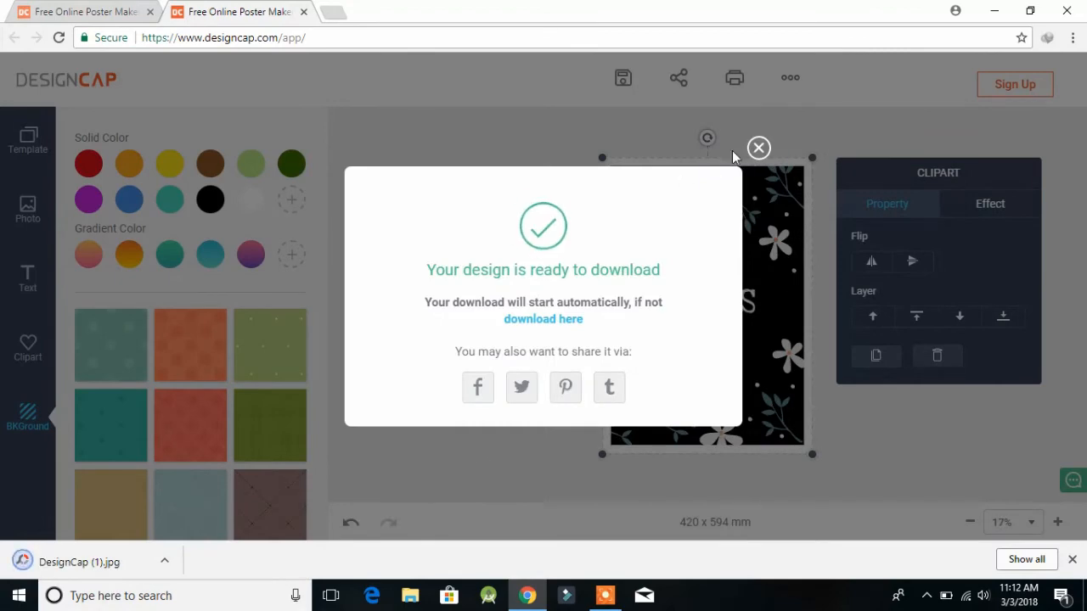
{"action": "left_click", "coordinate": [759, 148]}
{"action": "left_click", "coordinate": [135, 562]}
Step: Zoom in and out on the downloaded black invitation in Photos, full screen included, then return to Chrome
{"action": "scroll", "coordinate": [616, 238], "scroll_direction": "up", "scroll_amount": 4}
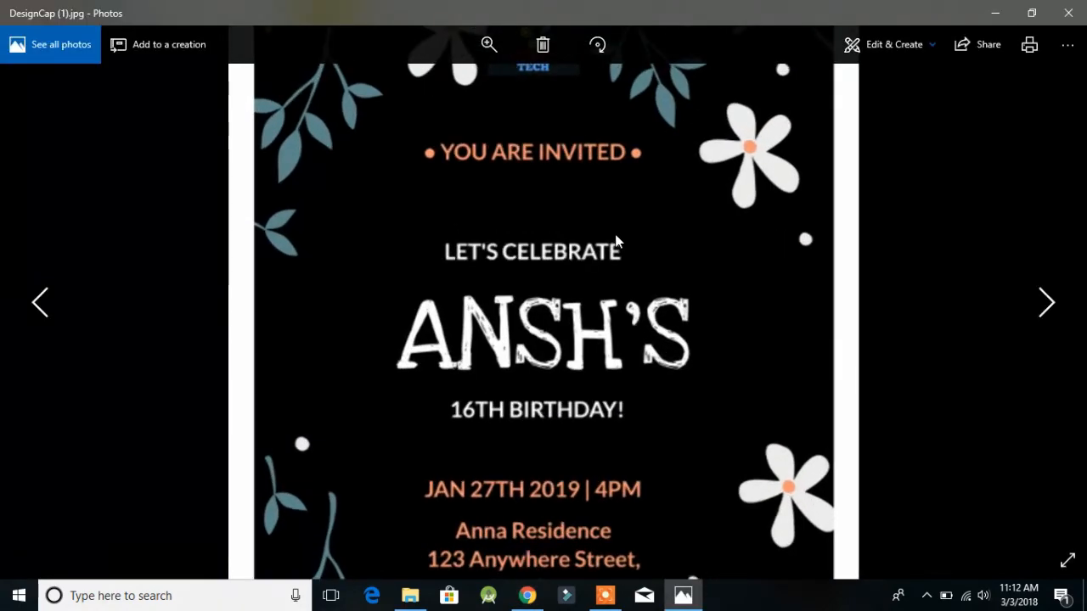
{"action": "scroll", "coordinate": [557, 269], "scroll_direction": "down", "scroll_amount": 3}
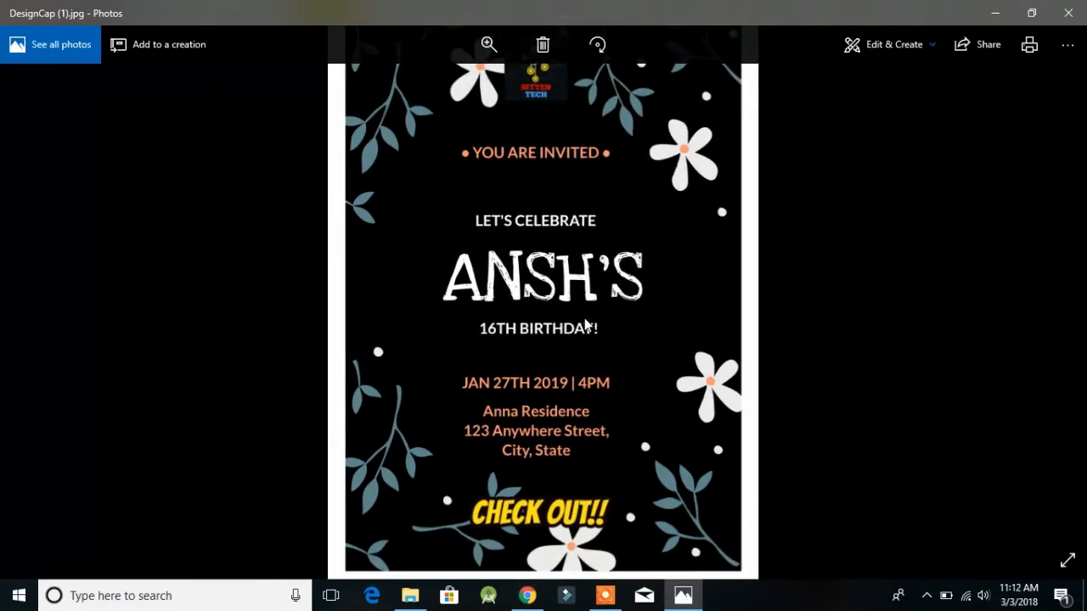
{"action": "scroll", "coordinate": [849, 213], "scroll_direction": "up", "scroll_amount": 3}
{"action": "scroll", "coordinate": [849, 214], "scroll_direction": "down", "scroll_amount": 4}
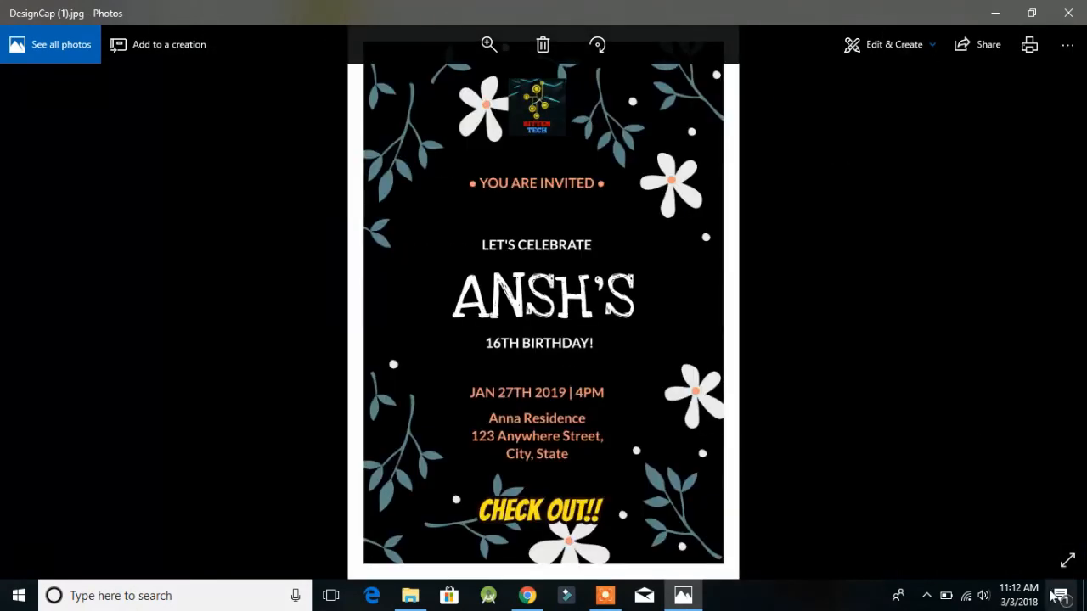
{"action": "left_click", "coordinate": [1080, 556]}
{"action": "scroll", "coordinate": [887, 224], "scroll_direction": "up", "scroll_amount": 2}
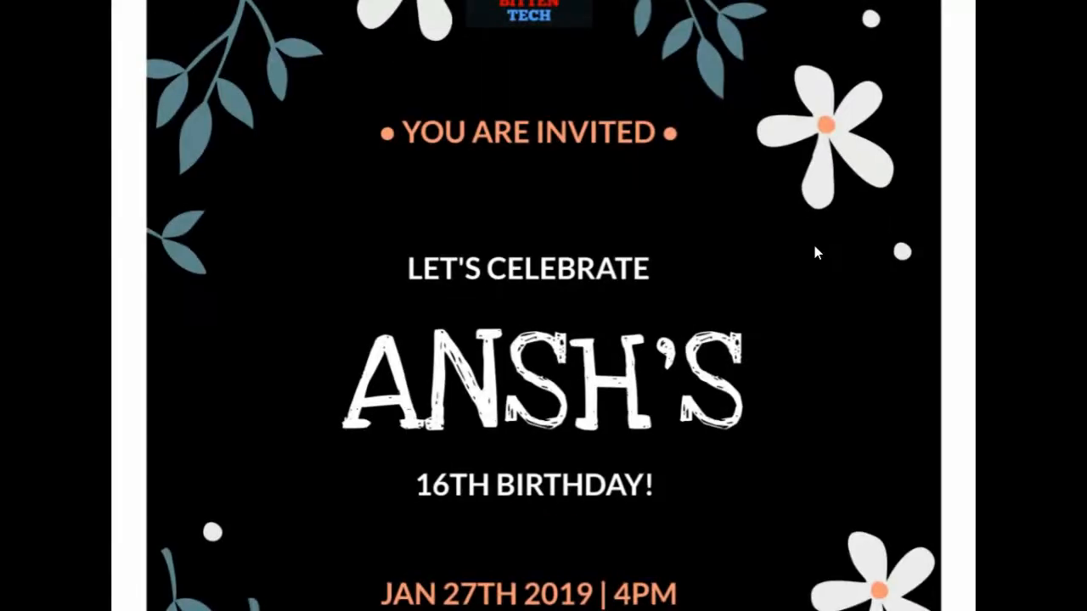
{"action": "scroll", "coordinate": [814, 241], "scroll_direction": "down", "scroll_amount": 2}
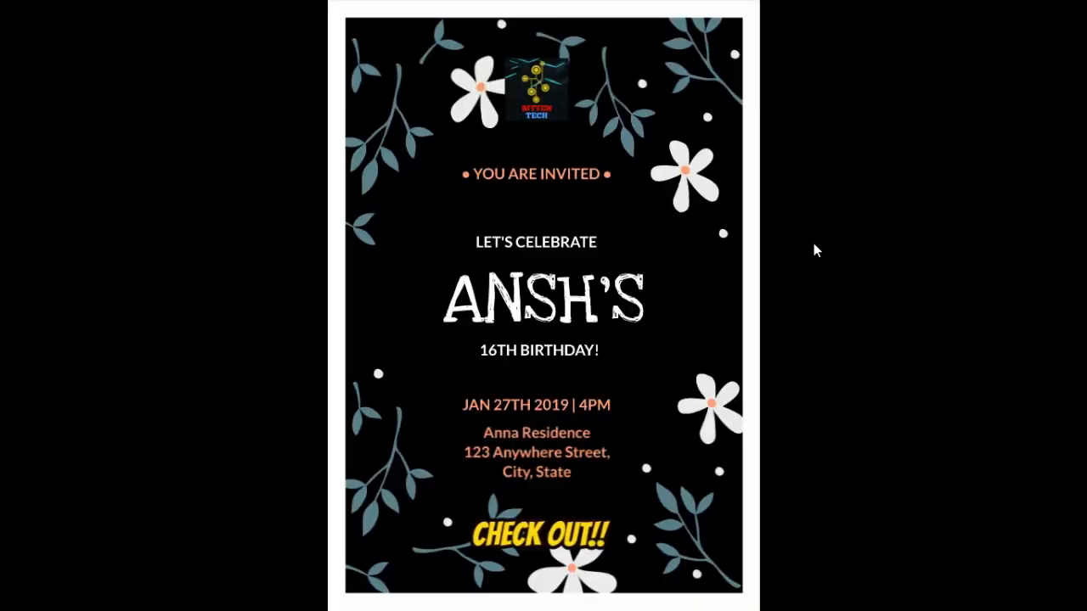
{"action": "key", "text": "Escape"}
{"action": "left_click", "coordinate": [532, 597]}
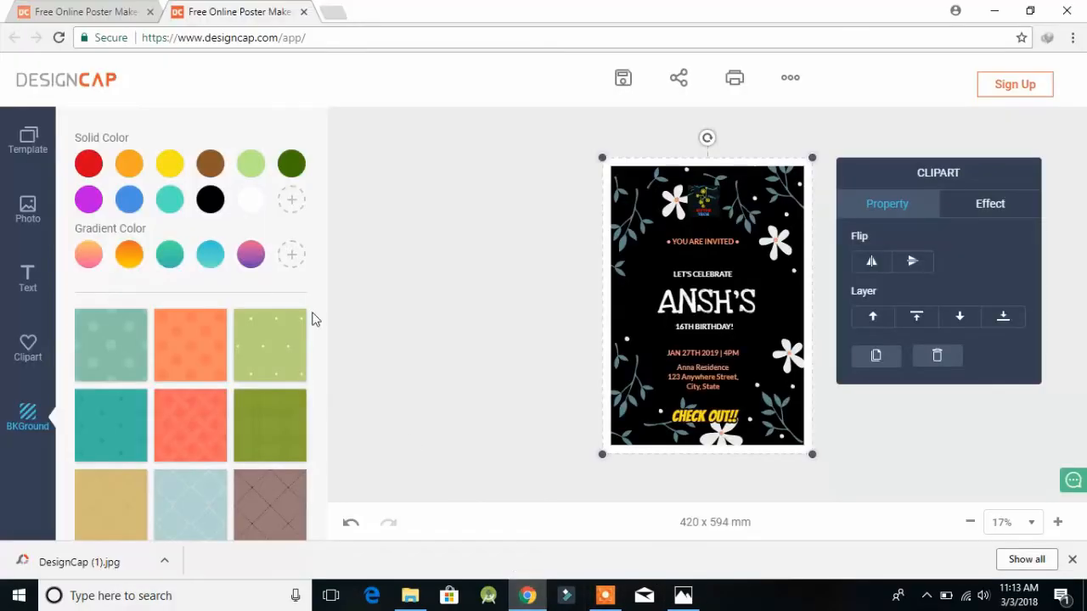
Step: Reload the designcap.com home tab, go back to the editor tab, and show the Birthday templates
{"action": "left_click", "coordinate": [105, 7]}
{"action": "scroll", "coordinate": [115, 220], "scroll_direction": "up", "scroll_amount": 6}
{"action": "scroll", "coordinate": [114, 219], "scroll_direction": "up", "scroll_amount": 12}
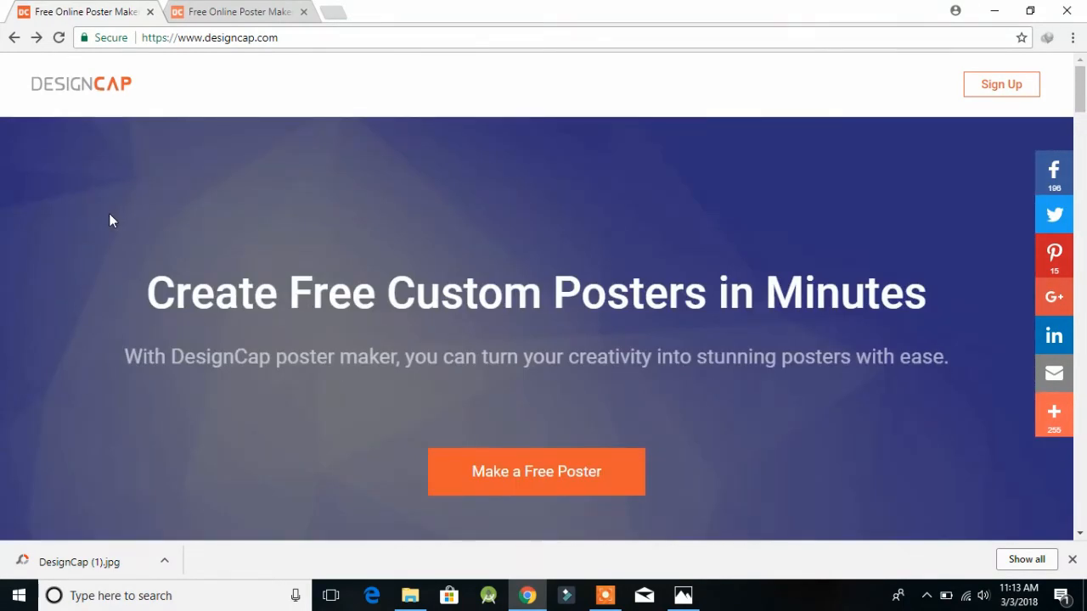
{"action": "left_click", "coordinate": [103, 90]}
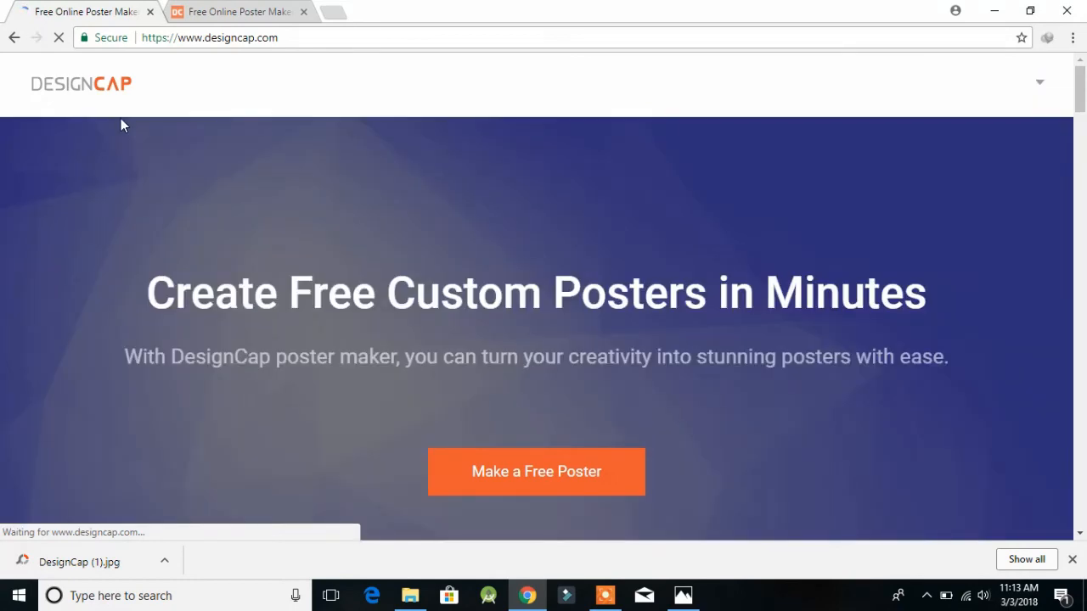
{"action": "left_click", "coordinate": [229, 12]}
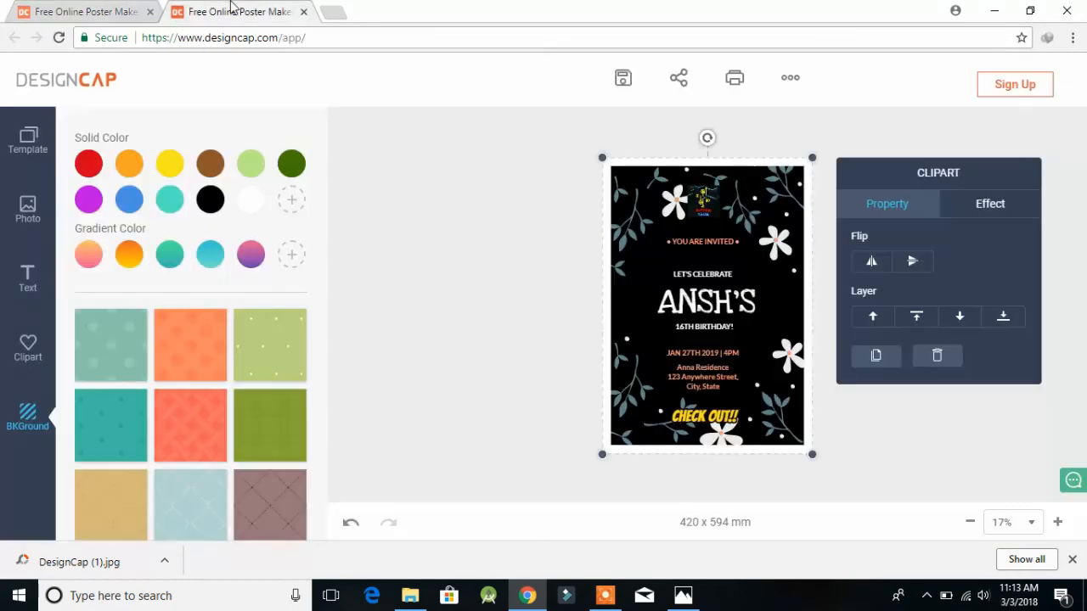
{"action": "left_click", "coordinate": [34, 138]}
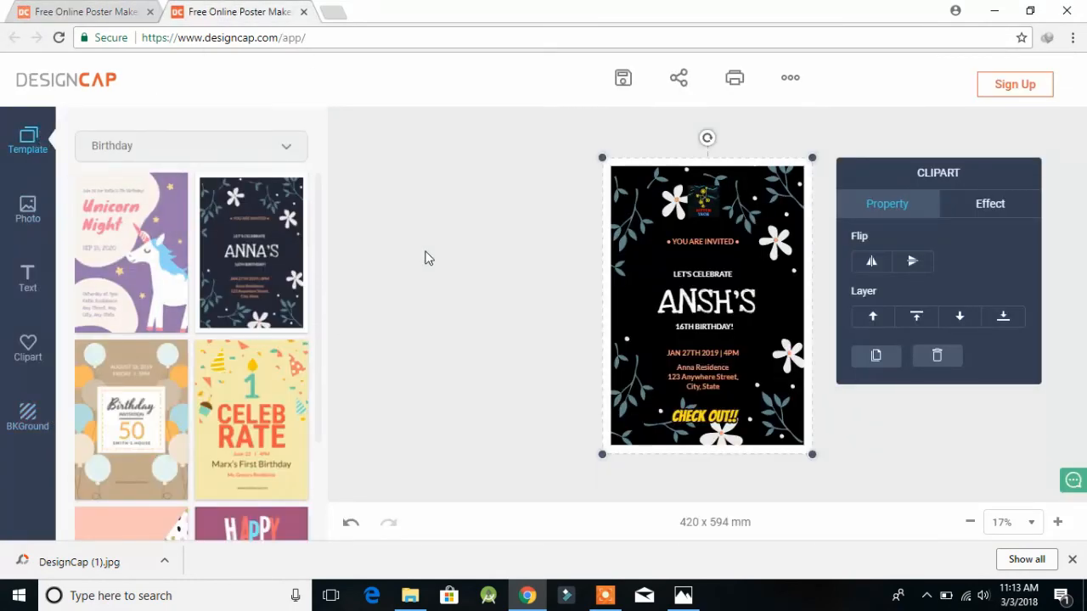